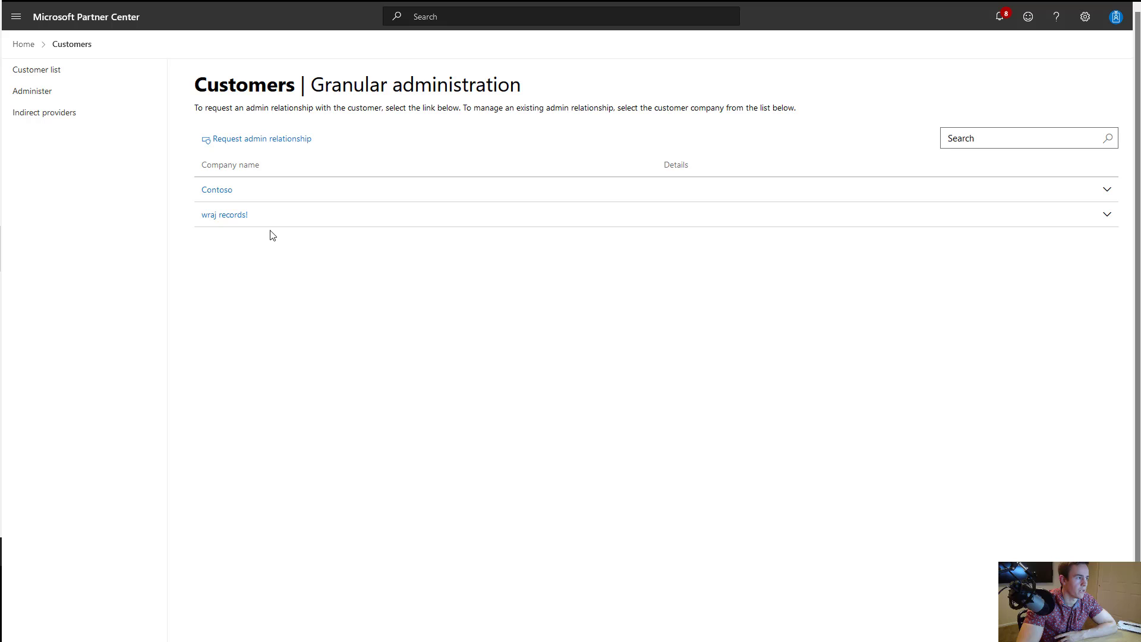
Start a new admin relationship request and try out draft relationship names
{"action": "left_click", "coordinate": [260, 142]}
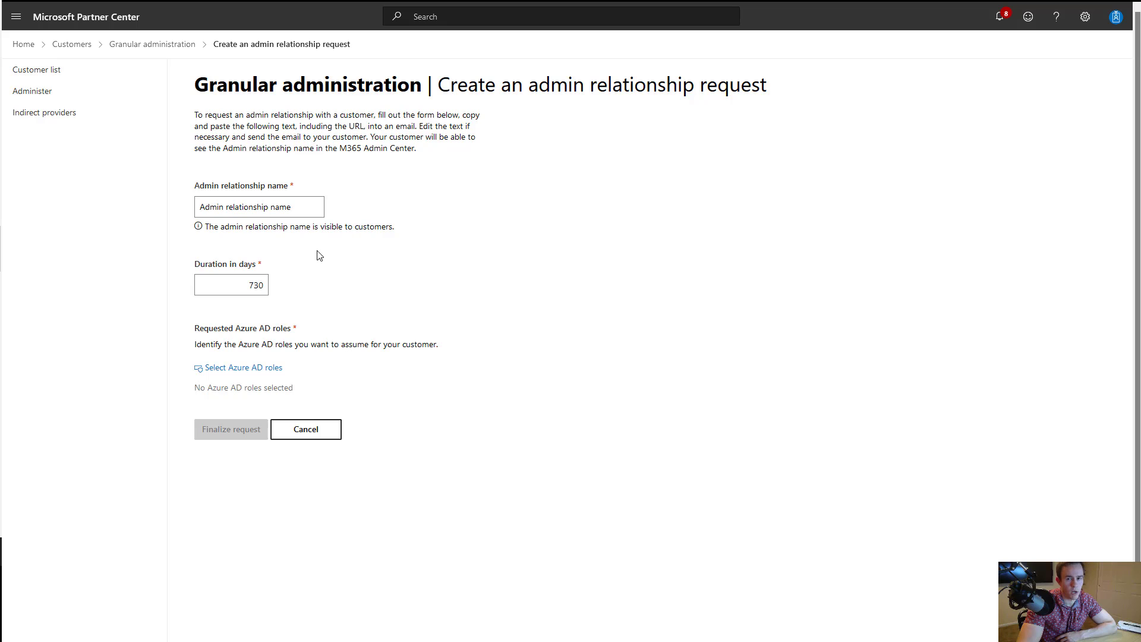
{"action": "left_click", "coordinate": [301, 210]}
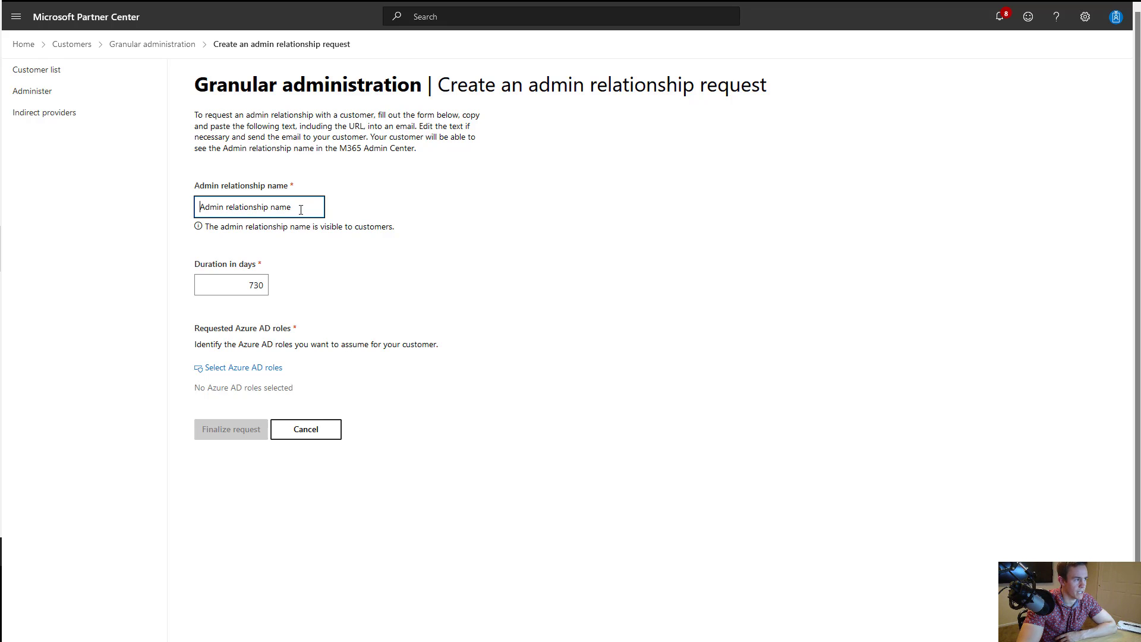
{"action": "type", "text": "C"}
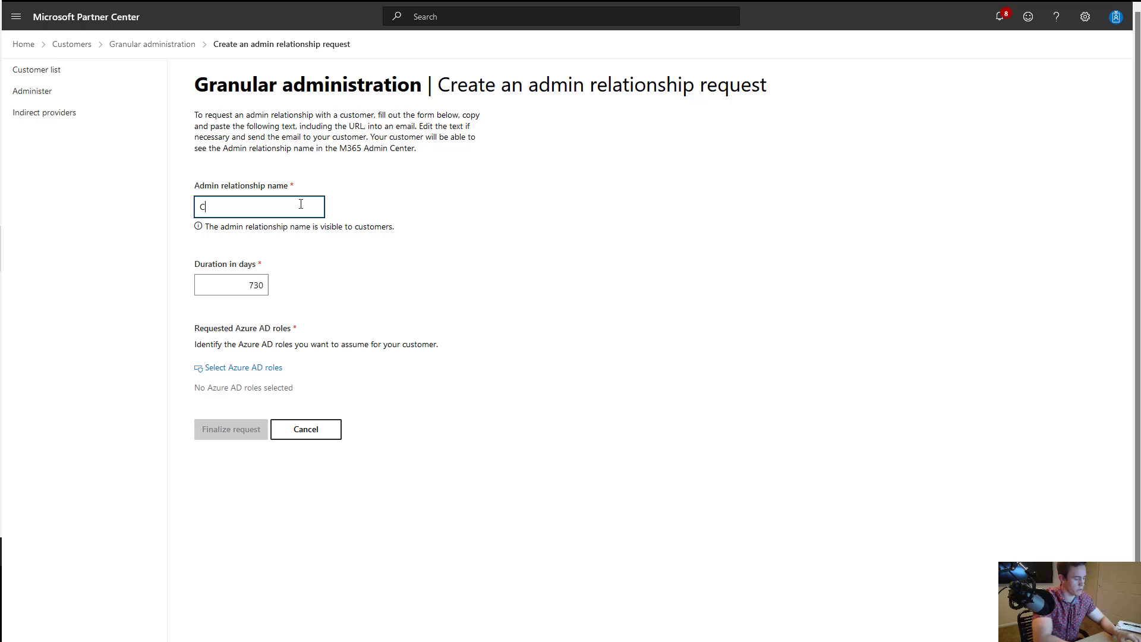
{"action": "type", "text": "ustomerName_"}
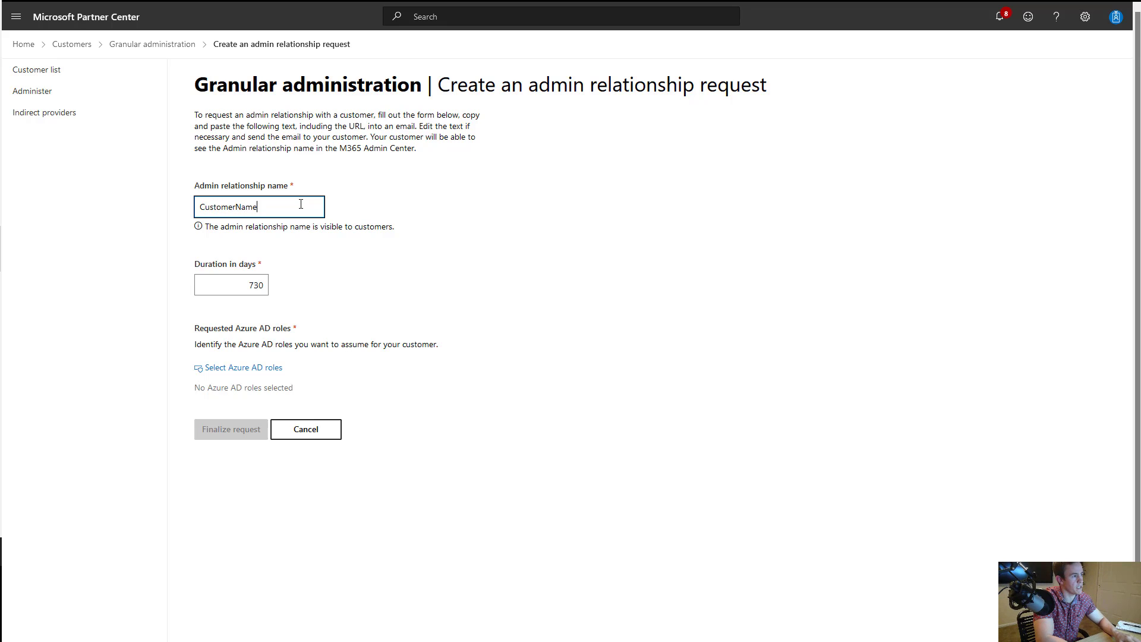
{"action": "key", "text": "BackSpace"}
{"action": "type", "text": "-MS"}
{"action": "type", "text": "P"}
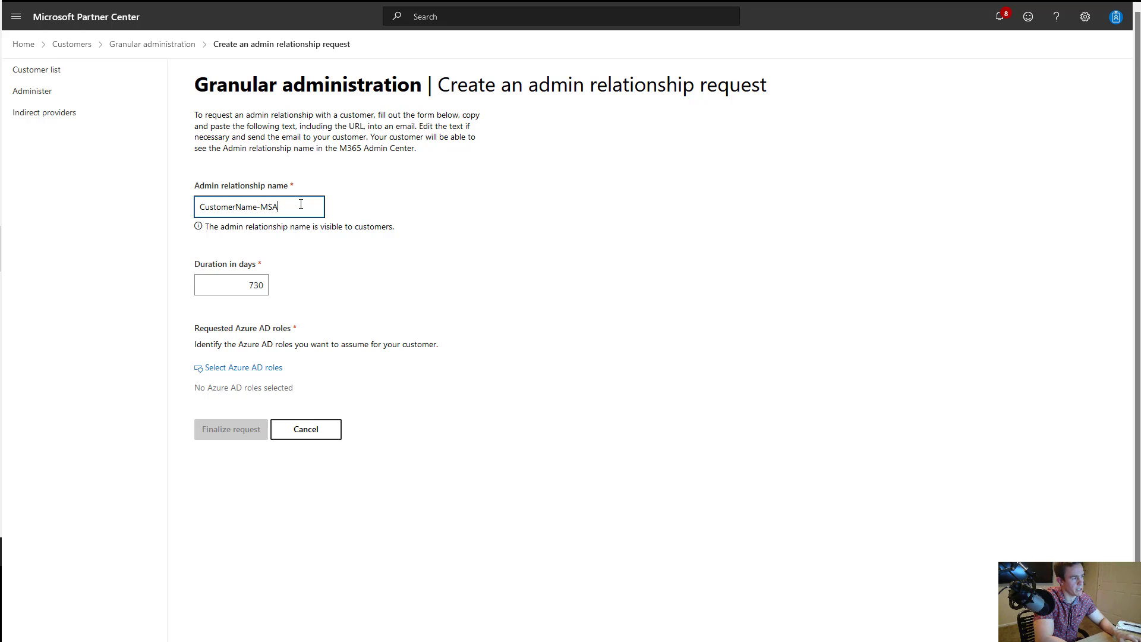
{"action": "key", "text": "BackSpace"}
{"action": "key", "text": "BackSpace"}
{"action": "key", "text": "BackSpace"}
{"action": "type", "text": "GDAP"}
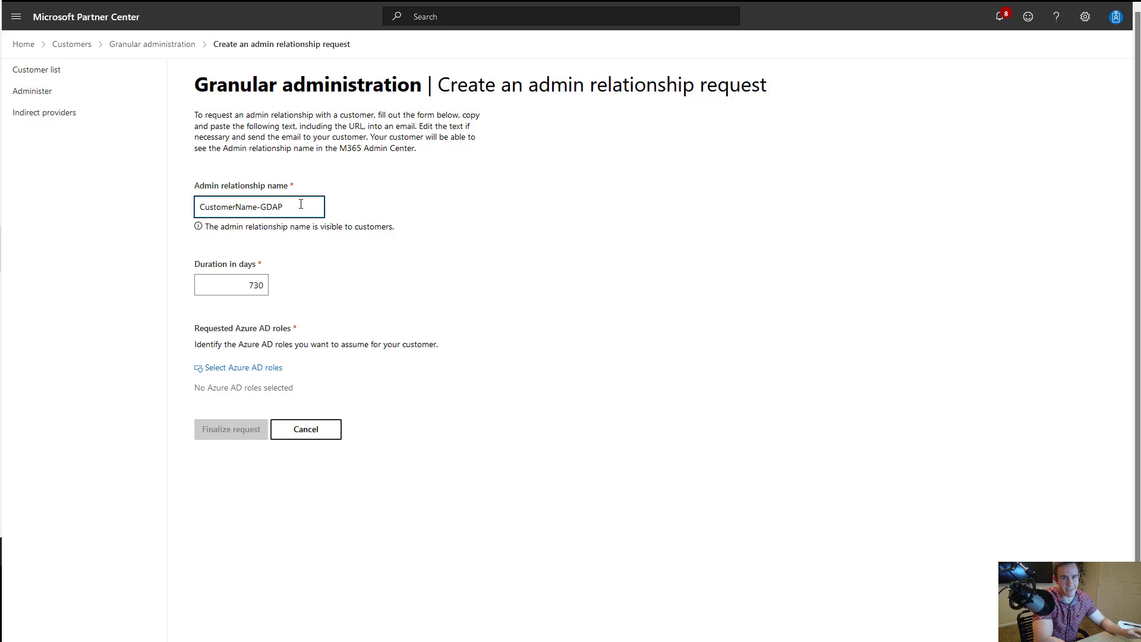
{"action": "key", "text": "BackSpace"}
{"action": "key", "text": "BackSpace"}
{"action": "key", "text": "BackSpace"}
{"action": "key", "text": "BackSpace"}
{"action": "key", "text": "BackSpace"}
{"action": "key", "text": "BackSpace"}
{"action": "key", "text": "BackSpace"}
{"action": "key", "text": "BackSpace"}
{"action": "key", "text": "BackSpace"}
{"action": "key", "text": "BackSpace"}
{"action": "key", "text": "BackSpace"}
{"action": "key", "text": "BackSpace"}
{"action": "key", "text": "BackSpace"}
{"action": "key", "text": "BackSpace"}
{"action": "key", "text": "BackSpace"}
{"action": "key", "text": "BackSpace"}
{"action": "key", "text": "BackSpace"}
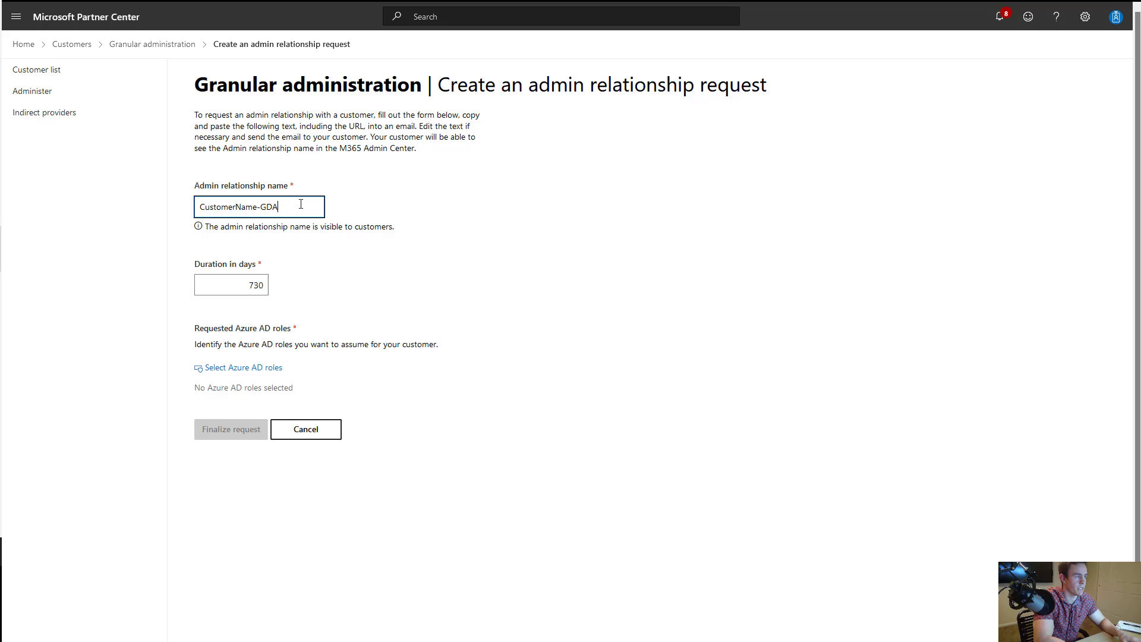
{"action": "type", "text": "A"}
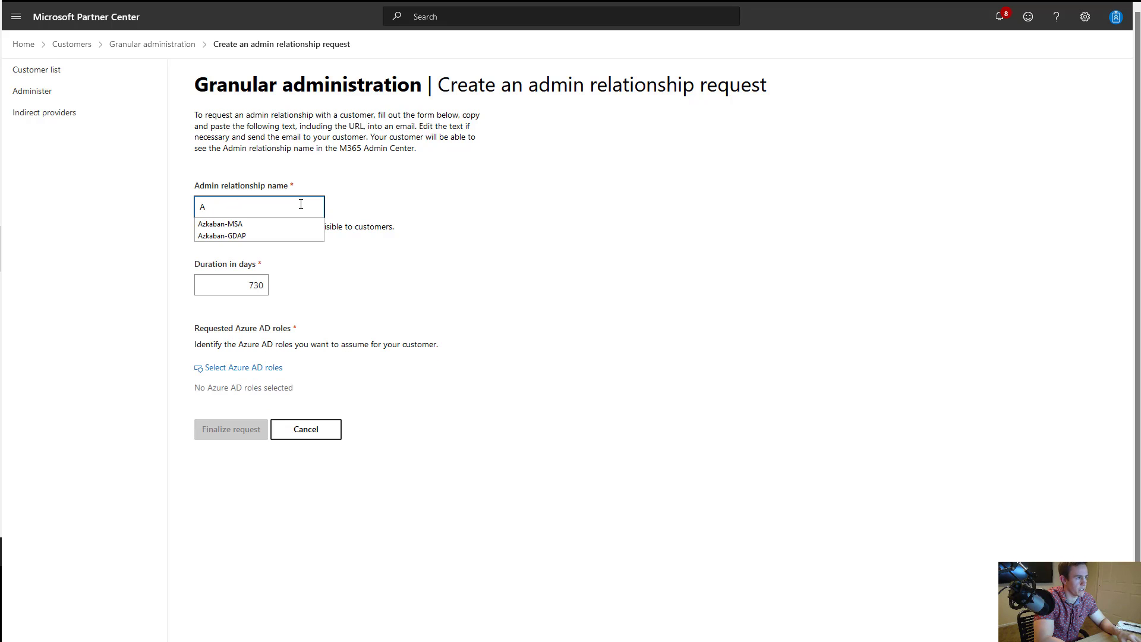
Enter Azkaban-GDAP as the relationship name and let its availability be checked
{"action": "left_click", "coordinate": [260, 224]}
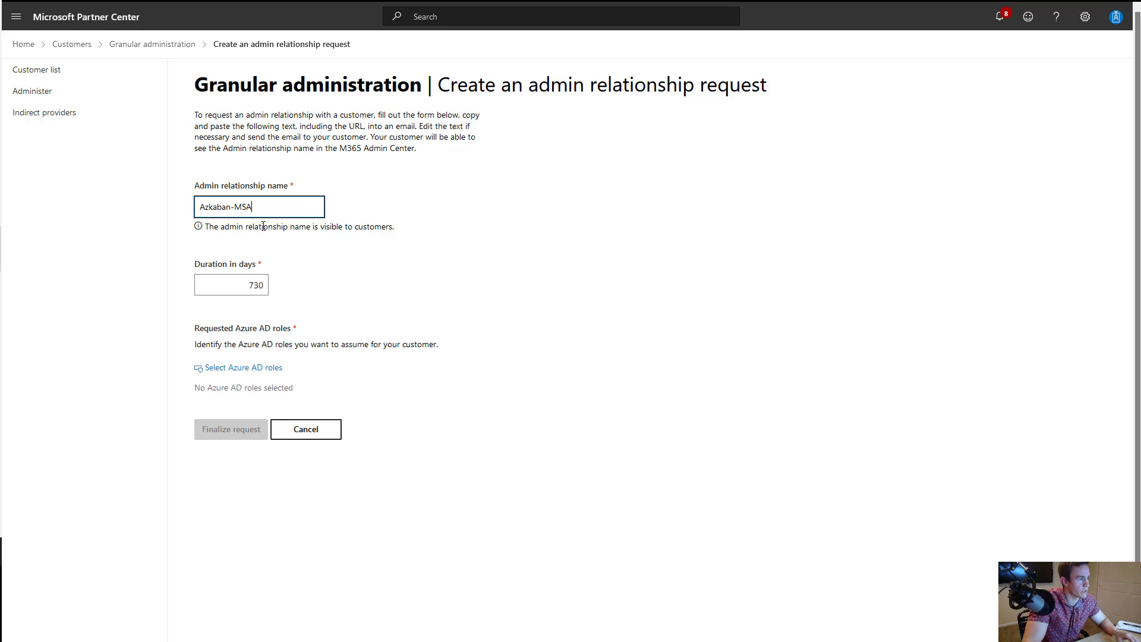
{"action": "left_click", "coordinate": [378, 263]}
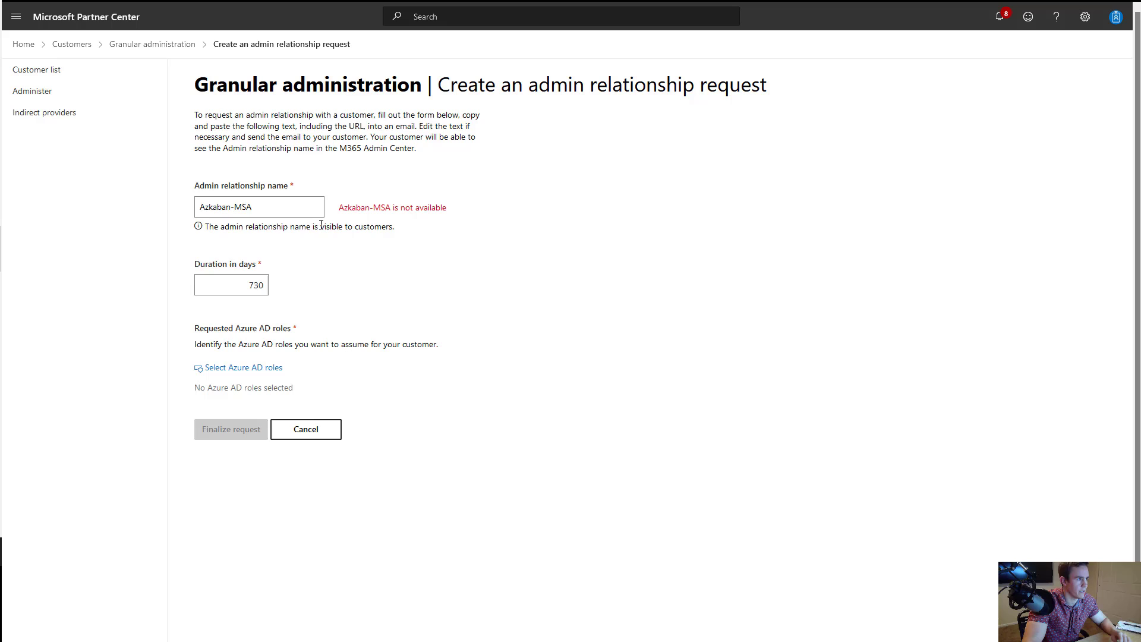
{"action": "left_click", "coordinate": [298, 210]}
{"action": "key", "text": "BackSpace"}
{"action": "key", "text": "BackSpace"}
{"action": "key", "text": "BackSpace"}
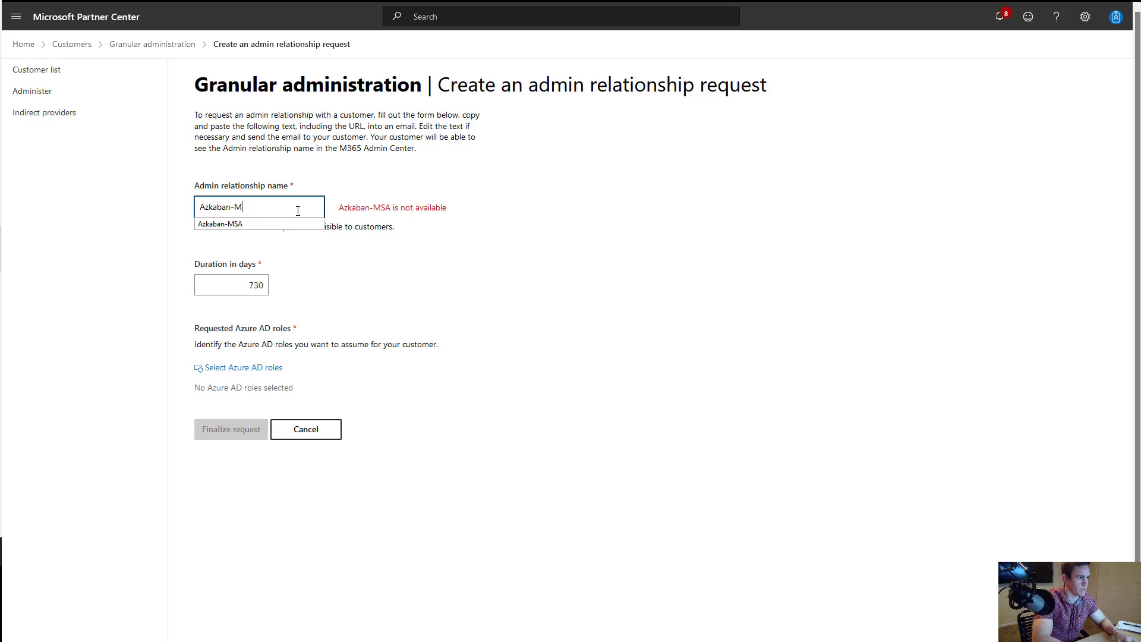
{"action": "type", "text": "GDAP"}
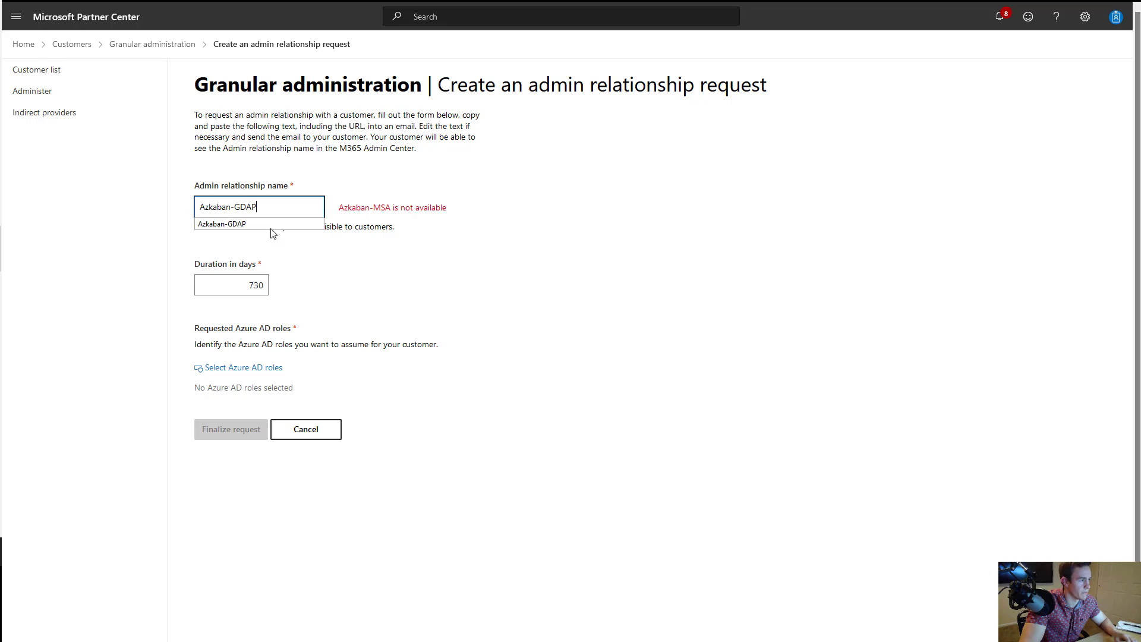
{"action": "left_click", "coordinate": [276, 227]}
{"action": "left_click", "coordinate": [289, 250]}
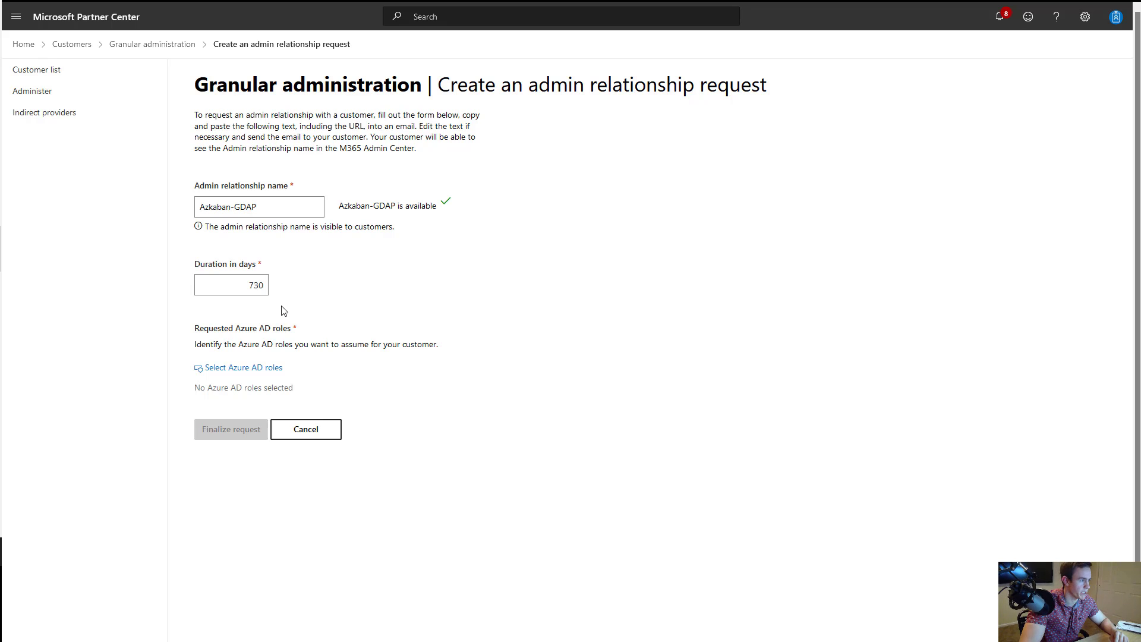
Open the Azure AD roles list, tick Exchange administrator, then select all roles
{"action": "left_click", "coordinate": [266, 369]}
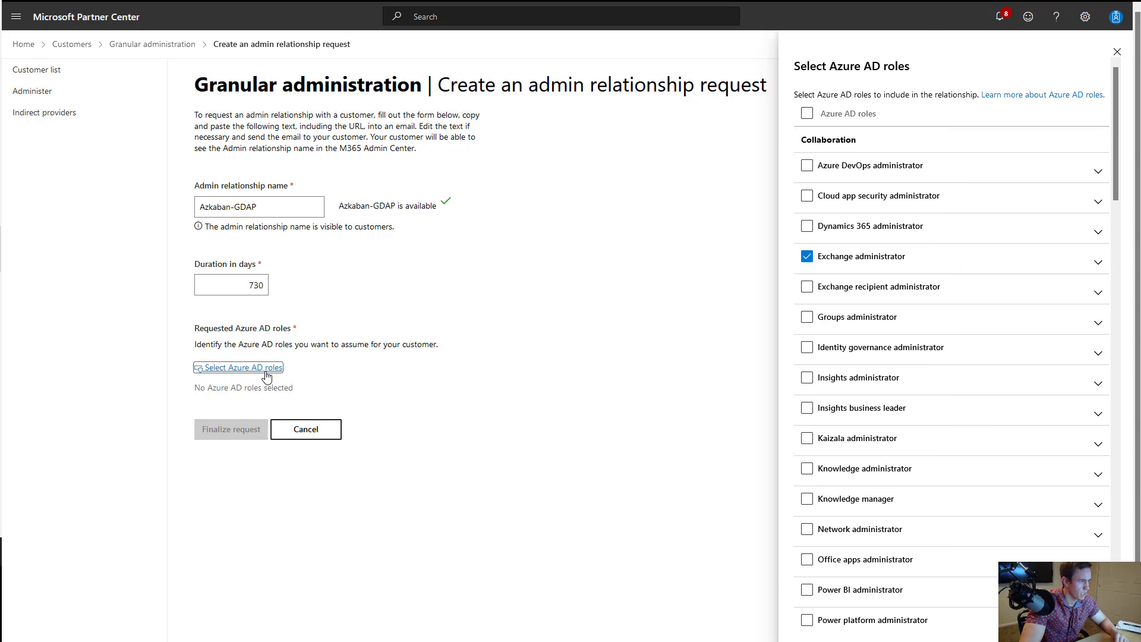
{"action": "left_click", "coordinate": [805, 257]}
{"action": "left_click", "coordinate": [805, 113]}
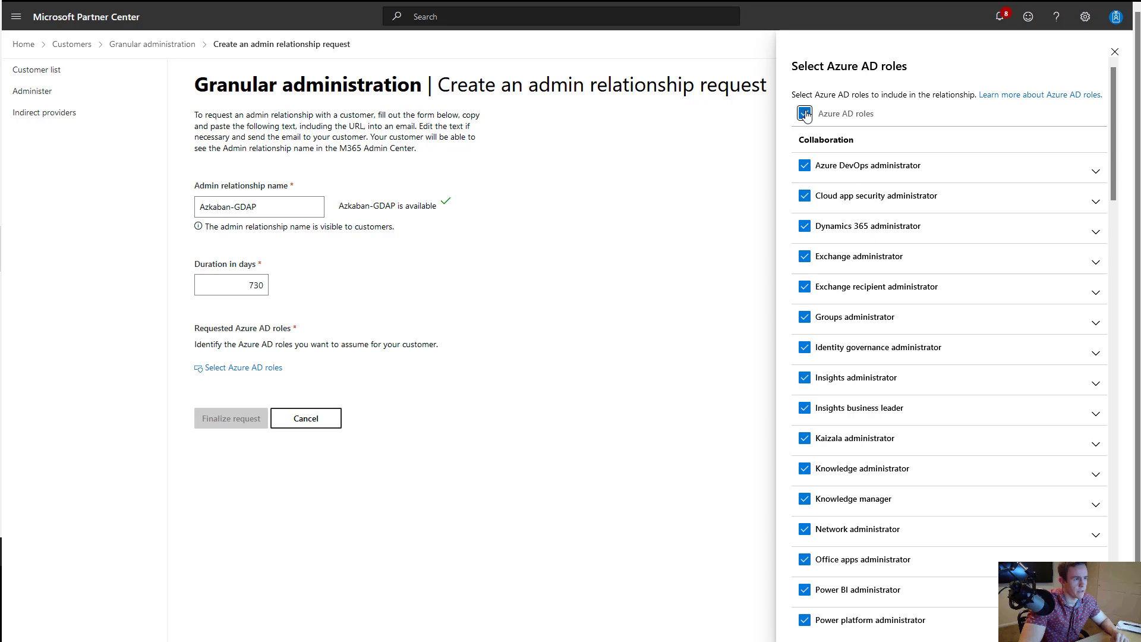
{"action": "scroll", "coordinate": [908, 287], "scroll_direction": "down", "scroll_amount": 10}
{"action": "scroll", "coordinate": [908, 287], "scroll_direction": "down", "scroll_amount": 10}
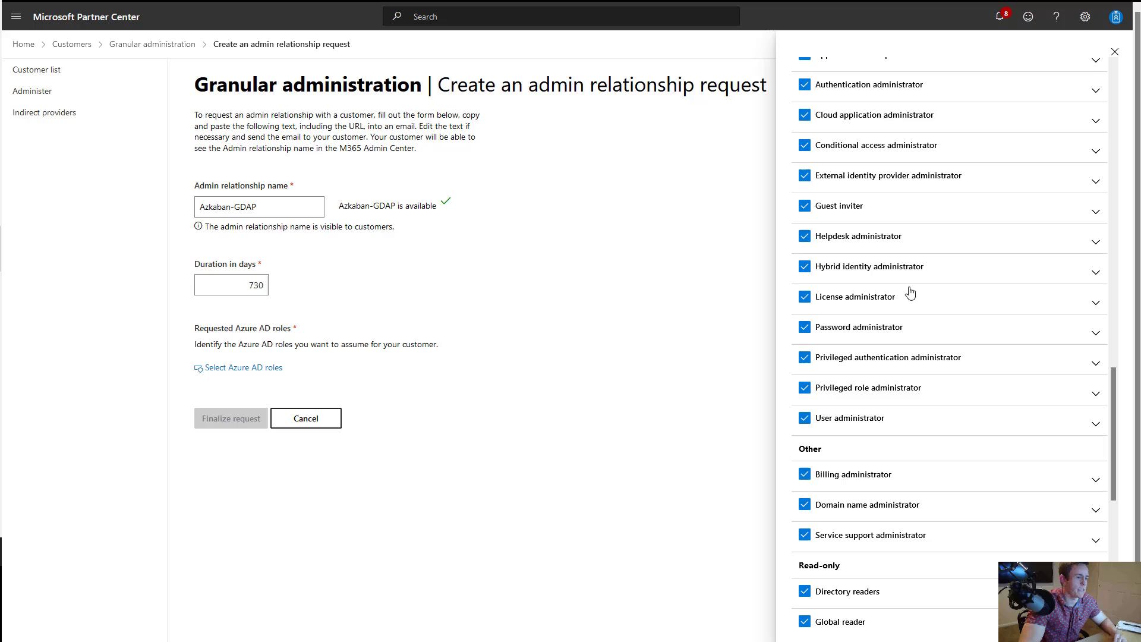
{"action": "scroll", "coordinate": [911, 291], "scroll_direction": "down", "scroll_amount": 4}
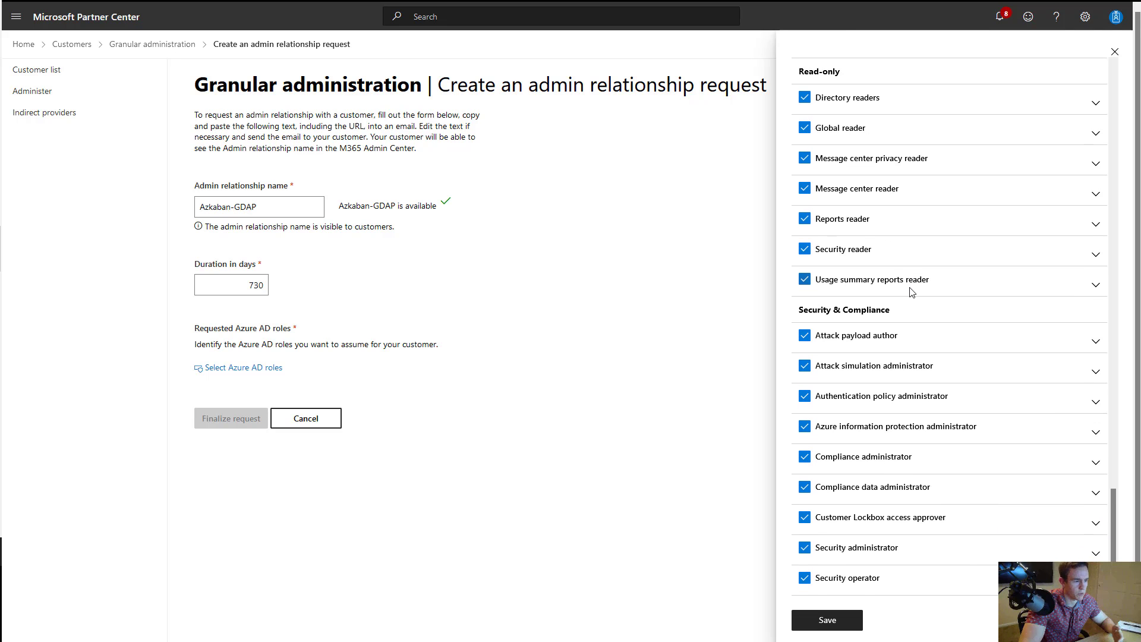
{"action": "scroll", "coordinate": [911, 291], "scroll_direction": "up", "scroll_amount": 15}
{"action": "scroll", "coordinate": [913, 291], "scroll_direction": "up", "scroll_amount": 12}
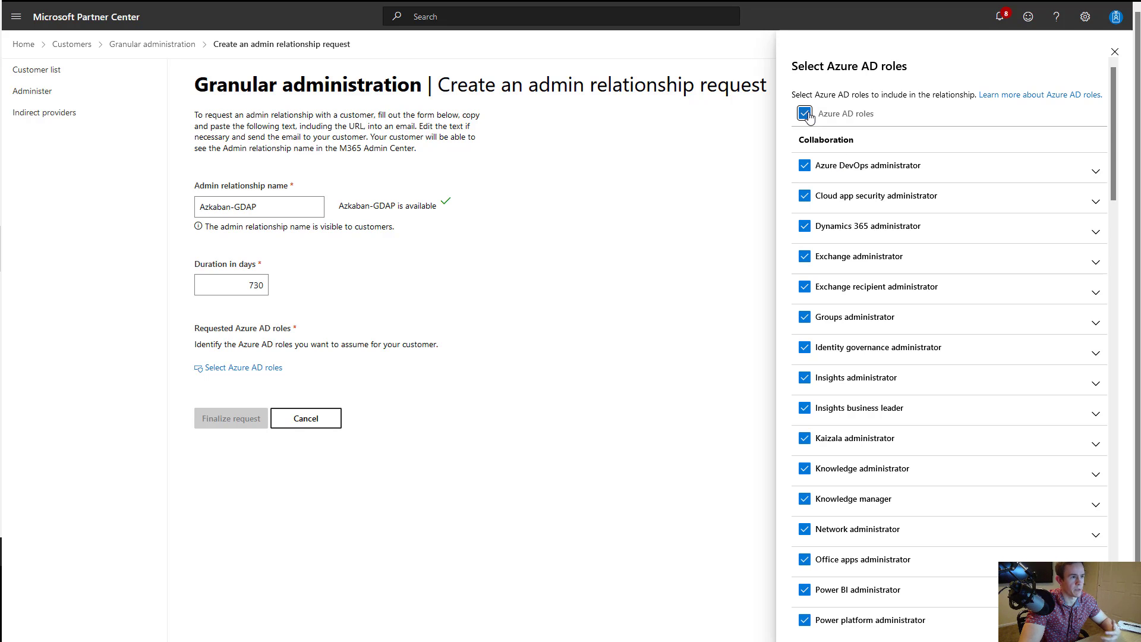
Toggle the select-all checkbox off, on and off again, leaving all roles cleared
{"action": "left_click", "coordinate": [805, 114]}
{"action": "scroll", "coordinate": [865, 190], "scroll_direction": "down", "scroll_amount": 2}
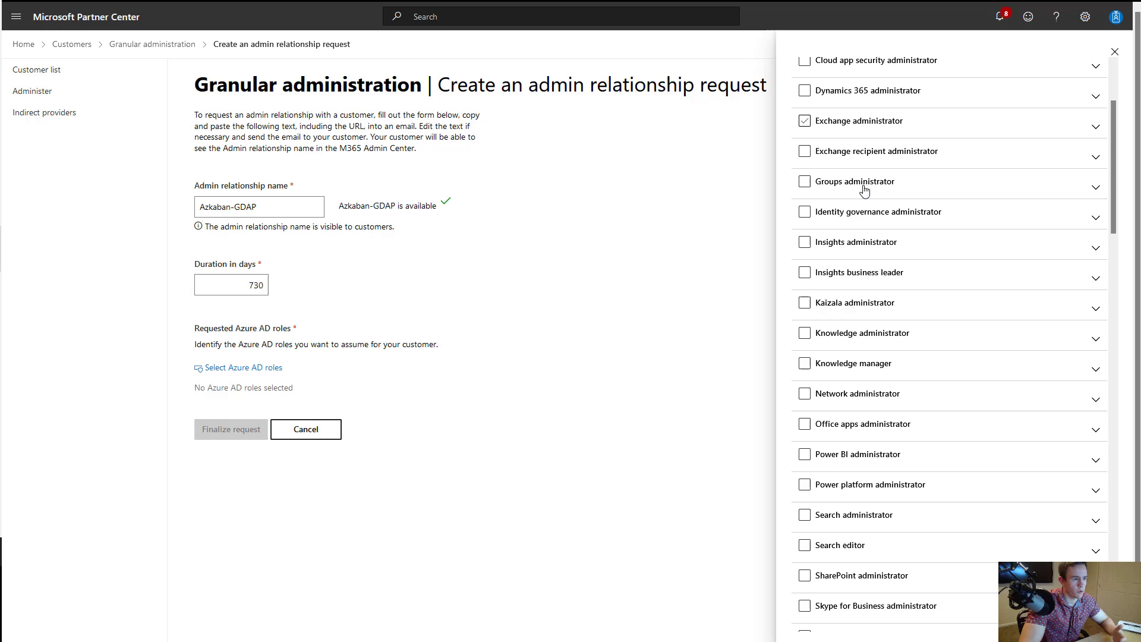
{"action": "scroll", "coordinate": [875, 231], "scroll_direction": "up", "scroll_amount": 2}
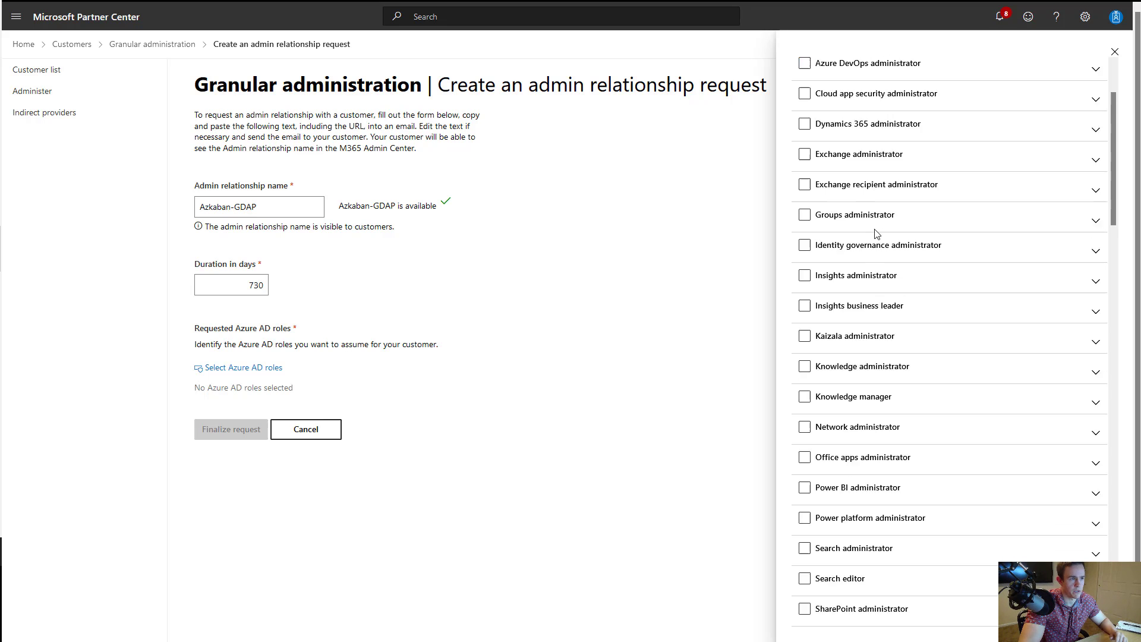
{"action": "scroll", "coordinate": [877, 231], "scroll_direction": "down", "scroll_amount": 2}
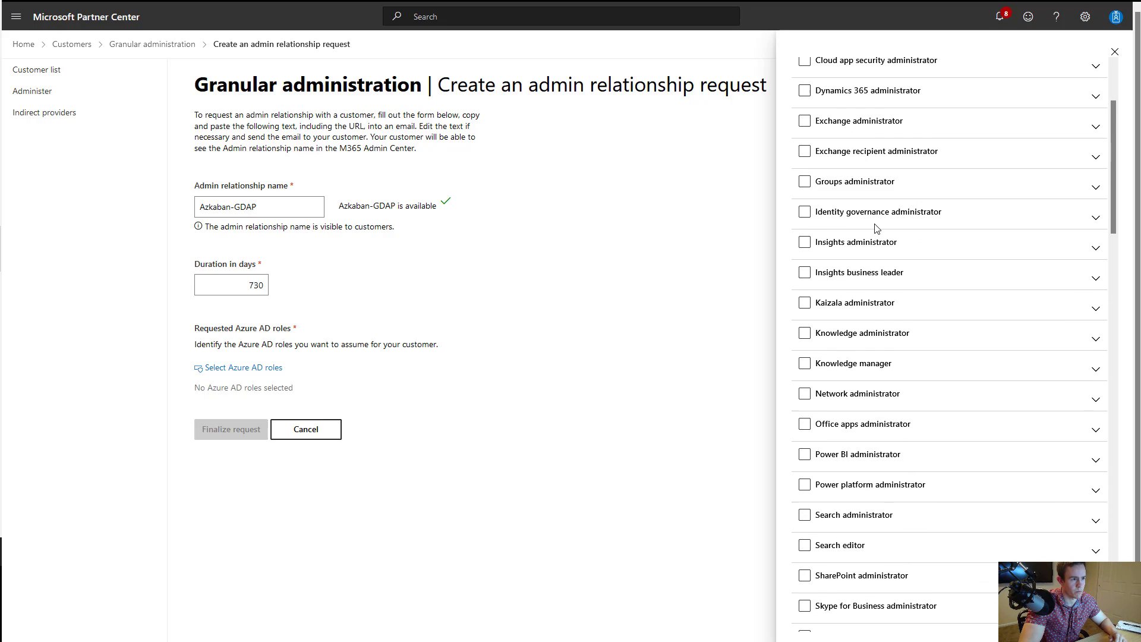
{"action": "scroll", "coordinate": [877, 231], "scroll_direction": "up", "scroll_amount": 2}
{"action": "left_click", "coordinate": [802, 114]}
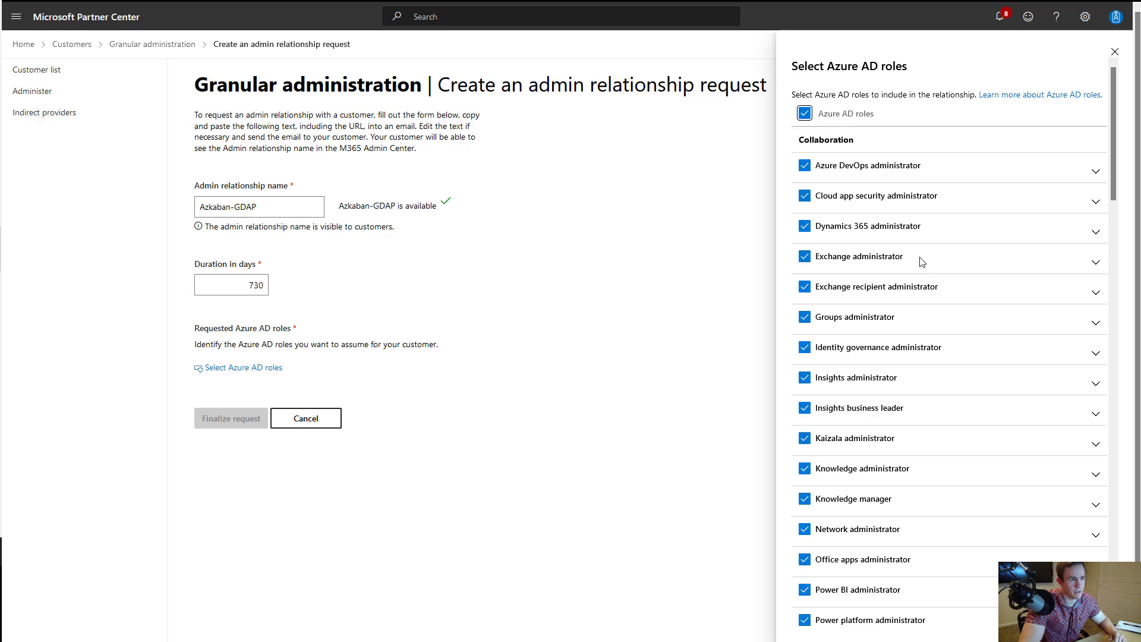
{"action": "scroll", "coordinate": [919, 257], "scroll_direction": "down", "scroll_amount": 11}
{"action": "scroll", "coordinate": [921, 268], "scroll_direction": "down", "scroll_amount": 3}
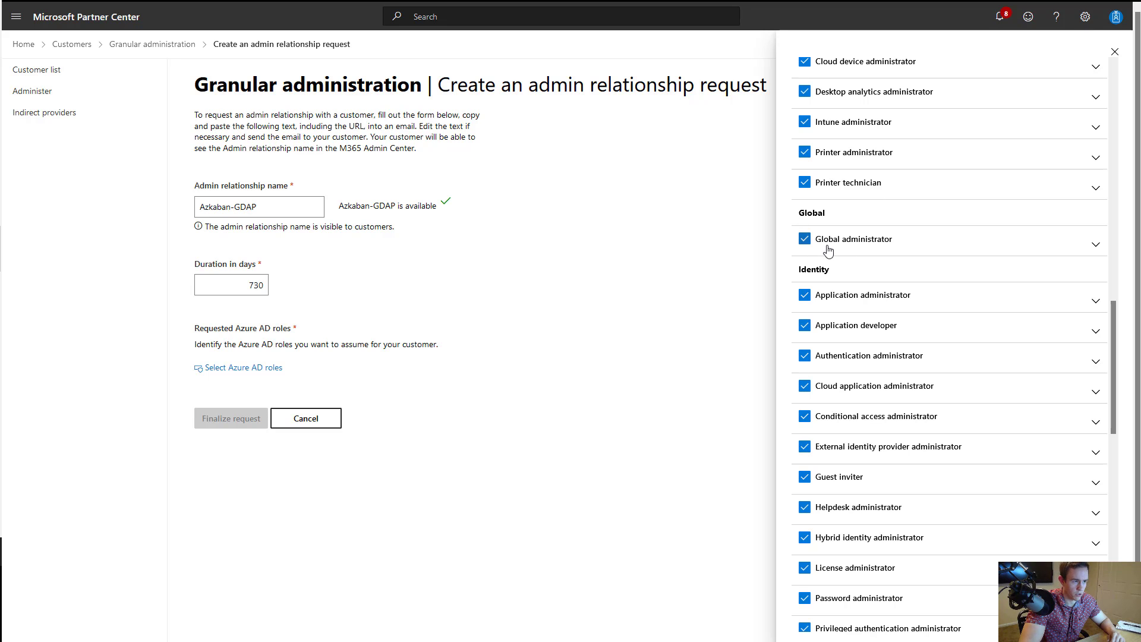
{"action": "scroll", "coordinate": [835, 252], "scroll_direction": "up", "scroll_amount": 14}
{"action": "left_click", "coordinate": [805, 114]}
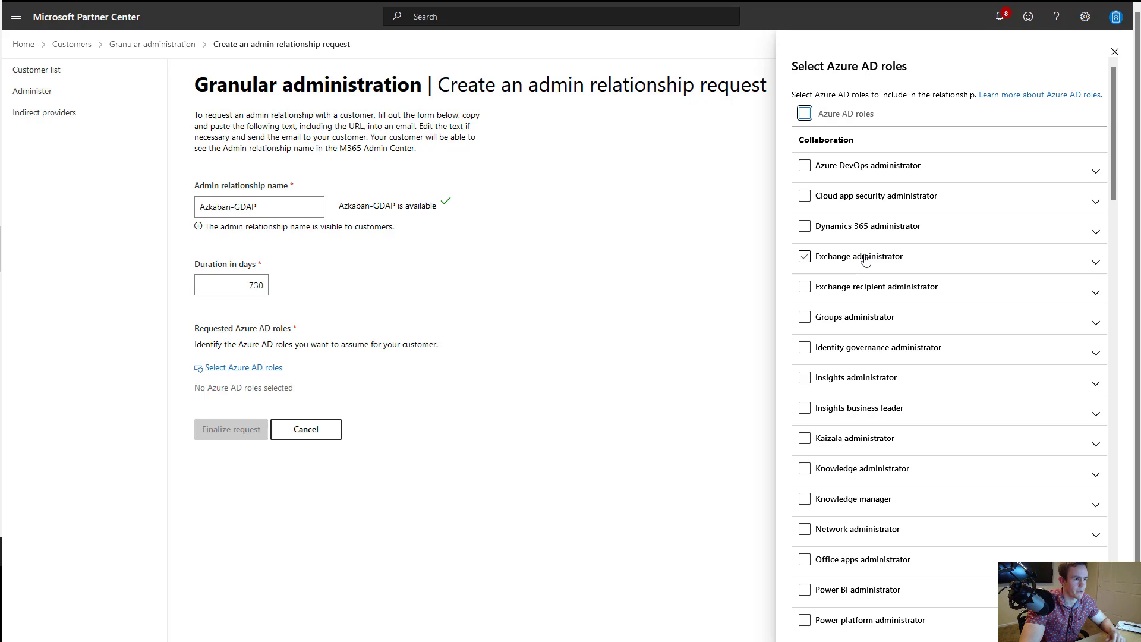
Tick Exchange administrator and User administrator in the Azure AD roles list
{"action": "left_click", "coordinate": [865, 260]}
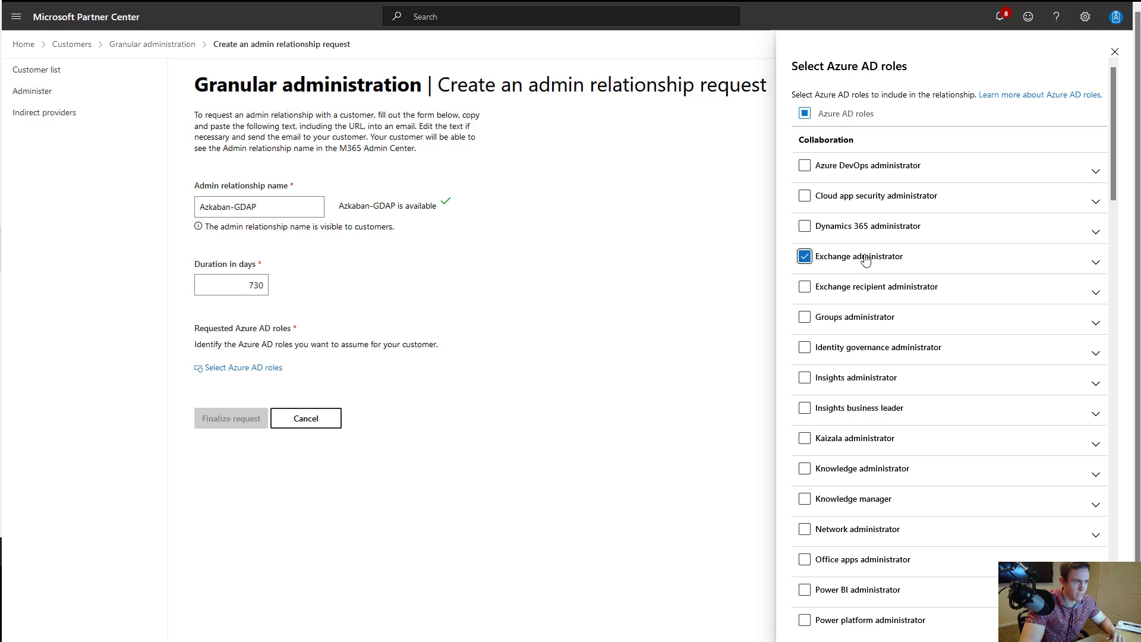
{"action": "scroll", "coordinate": [866, 260], "scroll_direction": "down", "scroll_amount": 3}
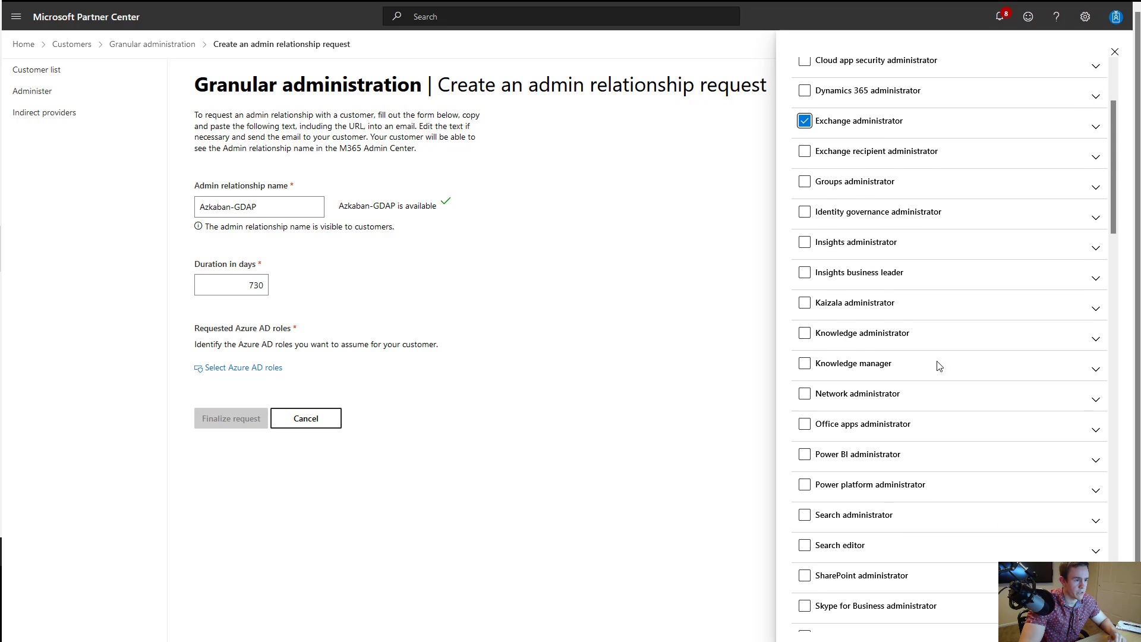
{"action": "scroll", "coordinate": [937, 363], "scroll_direction": "down", "scroll_amount": 4}
{"action": "scroll", "coordinate": [938, 365], "scroll_direction": "down", "scroll_amount": 10}
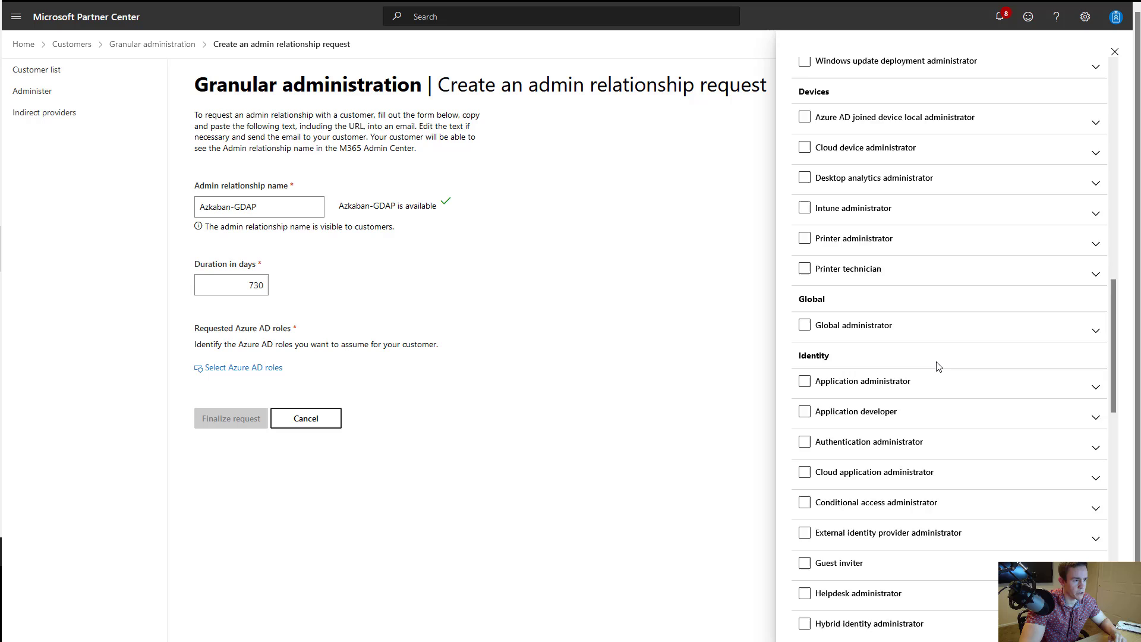
{"action": "left_click", "coordinate": [938, 364]}
{"action": "scroll", "coordinate": [938, 365], "scroll_direction": "down", "scroll_amount": 3}
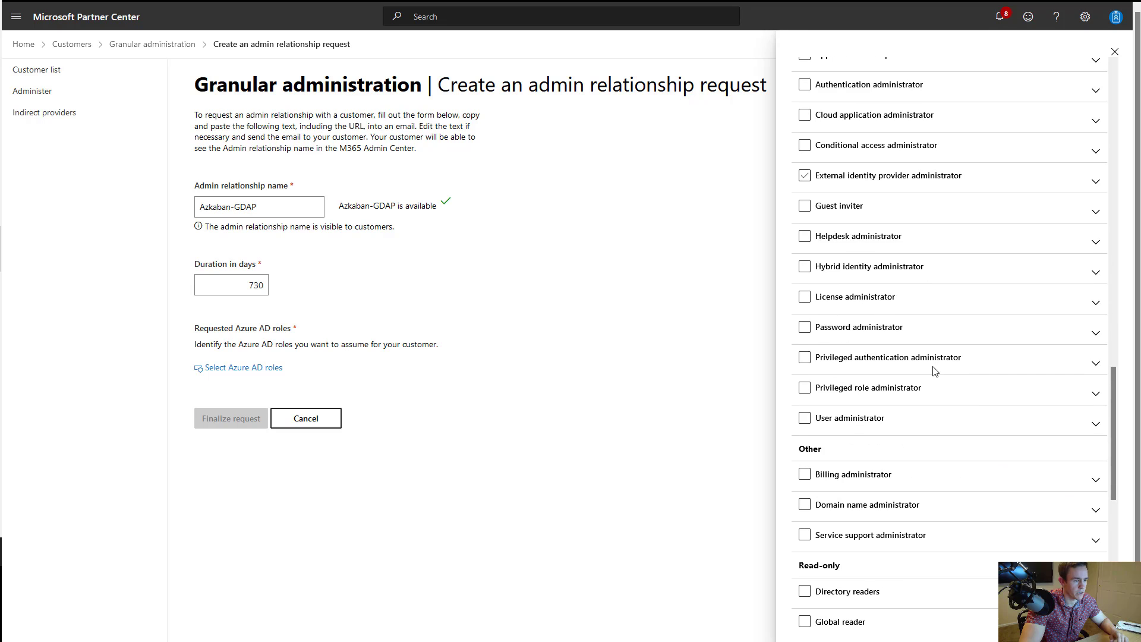
{"action": "left_click", "coordinate": [843, 418]}
Toggle roles further down the list, leaving Security administrator ticked under Security & Compliance
{"action": "scroll", "coordinate": [866, 356], "scroll_direction": "down", "scroll_amount": 6}
{"action": "scroll", "coordinate": [866, 355], "scroll_direction": "down", "scroll_amount": 2}
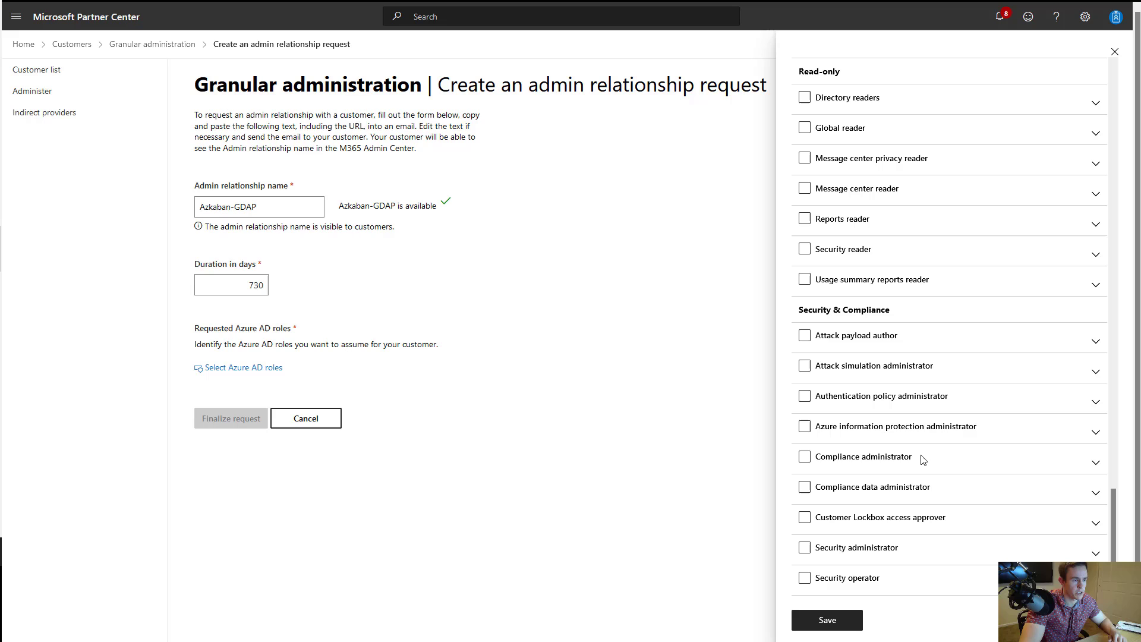
{"action": "left_click", "coordinate": [870, 524]}
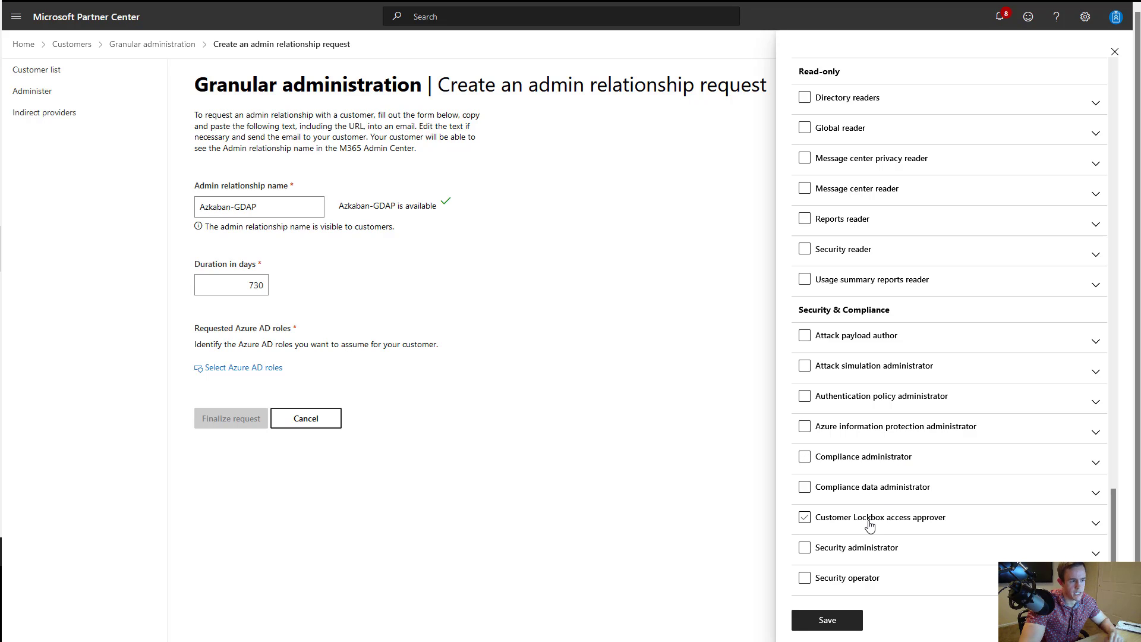
{"action": "left_click", "coordinate": [870, 524]}
{"action": "left_click", "coordinate": [887, 556]}
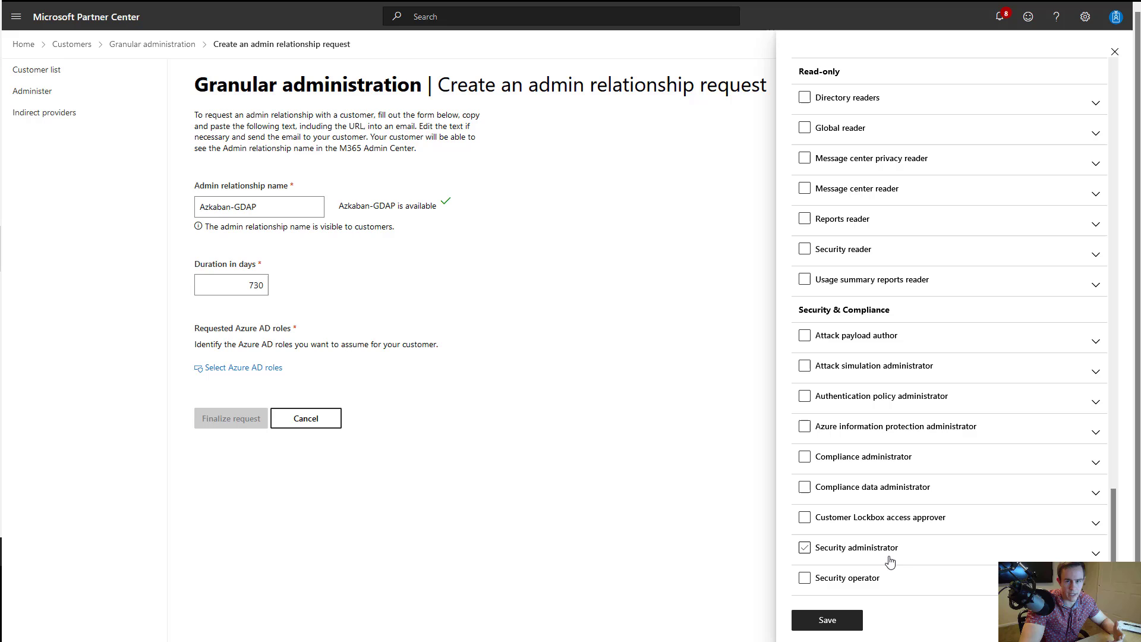
{"action": "left_click", "coordinate": [865, 557]}
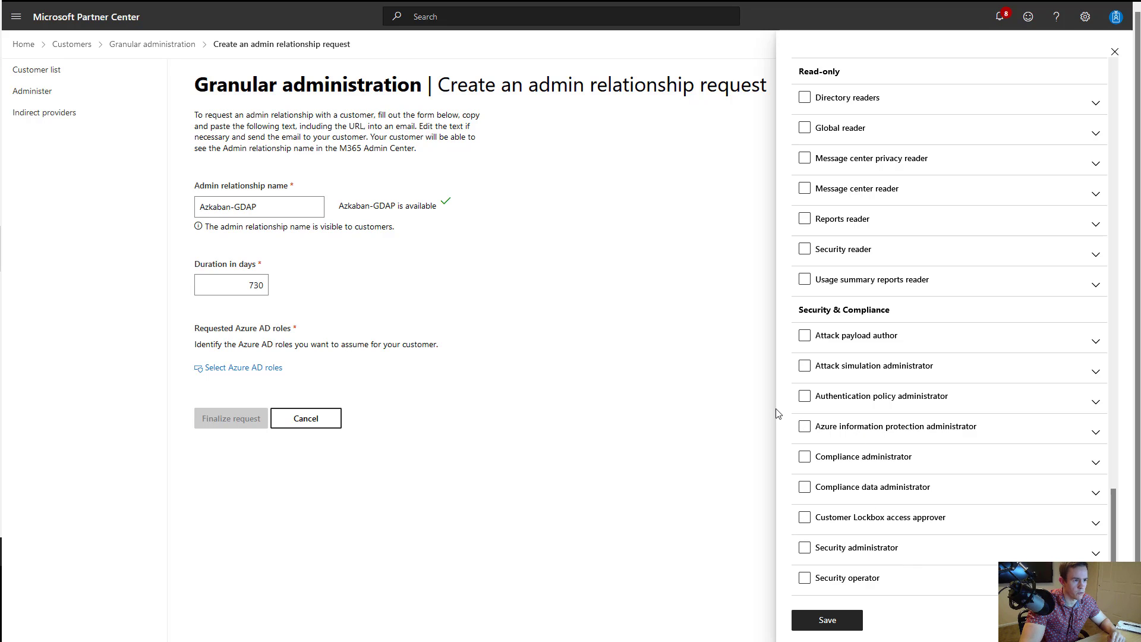
{"action": "left_click", "coordinate": [841, 515]}
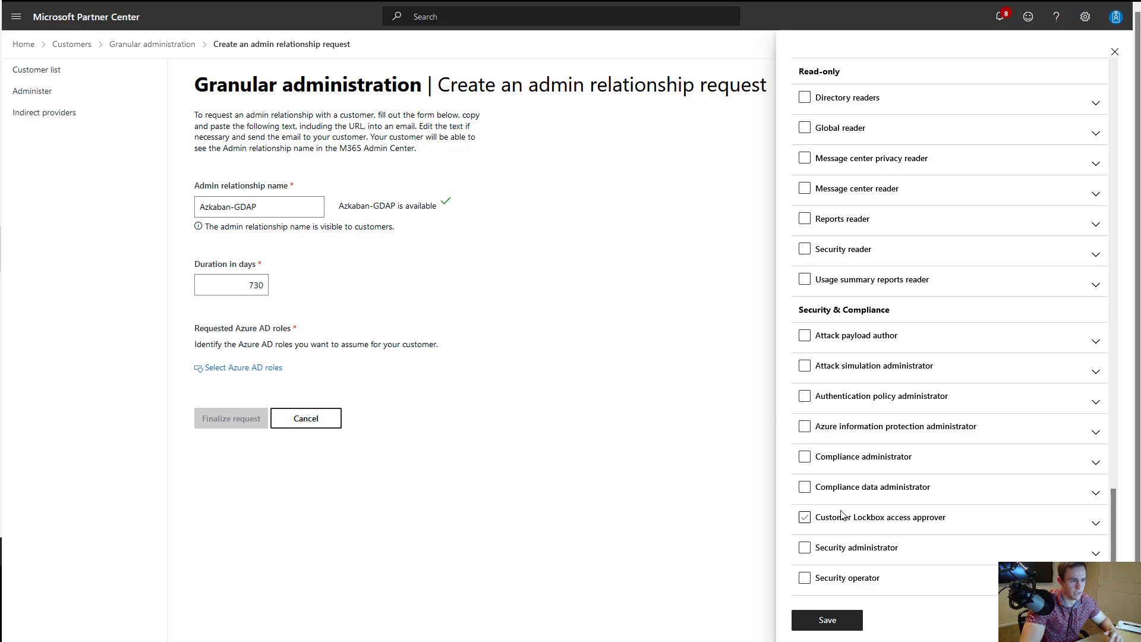
{"action": "left_click", "coordinate": [841, 515]}
{"action": "left_click", "coordinate": [856, 554]}
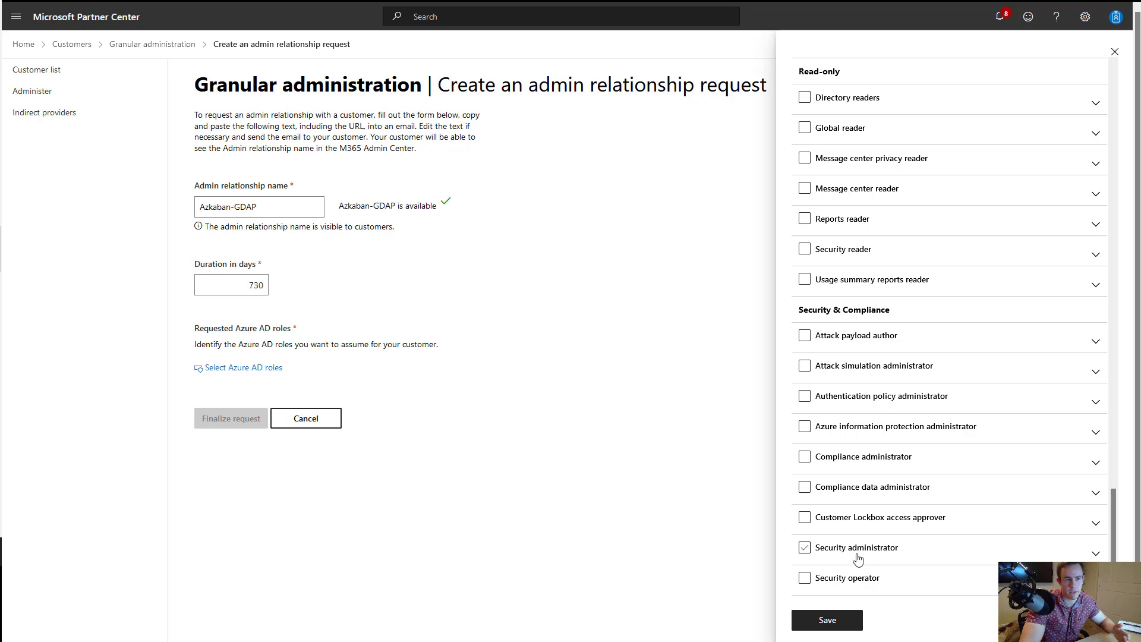
Save the roles, finalize the Azkaban-GDAP request, and copy its generated invitation link
{"action": "left_click", "coordinate": [822, 624]}
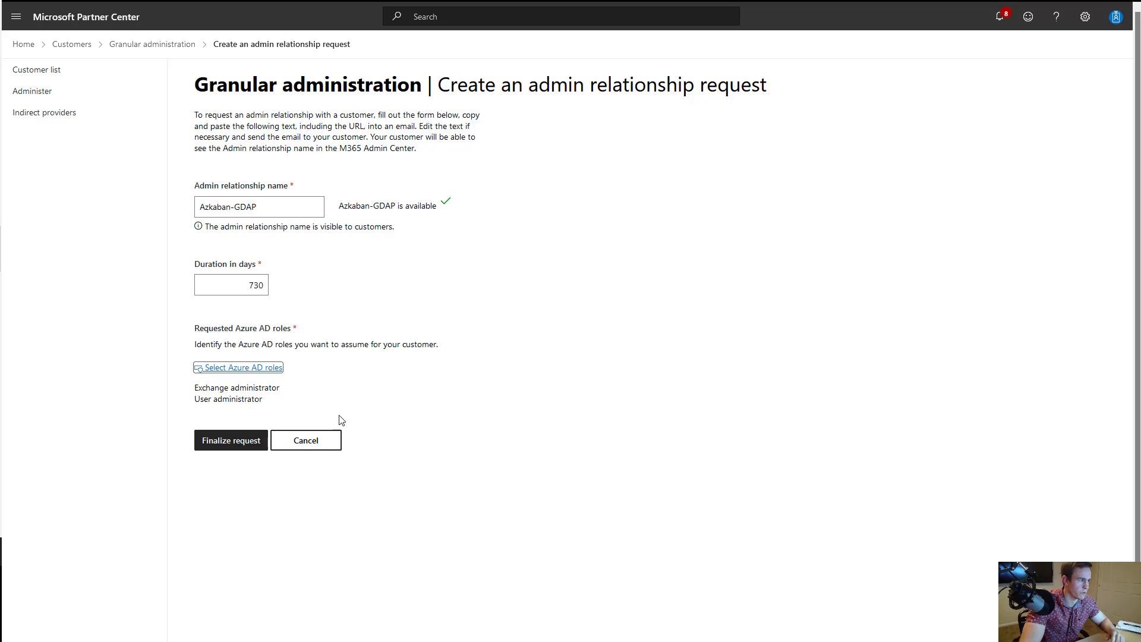
{"action": "left_click", "coordinate": [239, 440]}
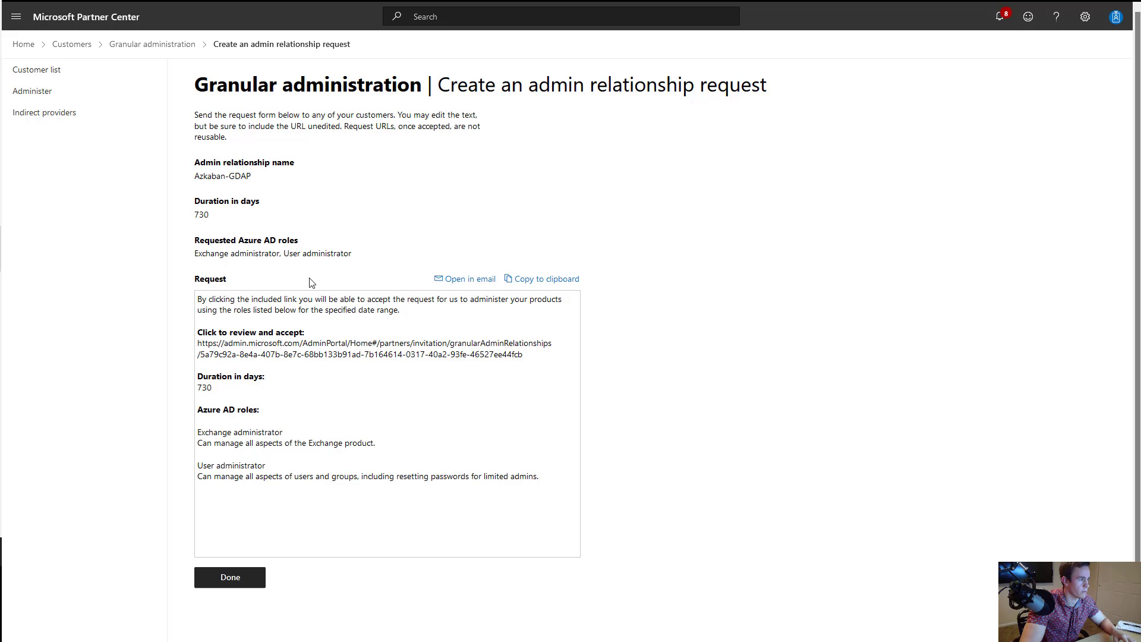
{"action": "left_click_drag", "start_coordinate": [523, 354], "coordinate": [191, 351]}
{"action": "key", "text": "ctrl+c"}
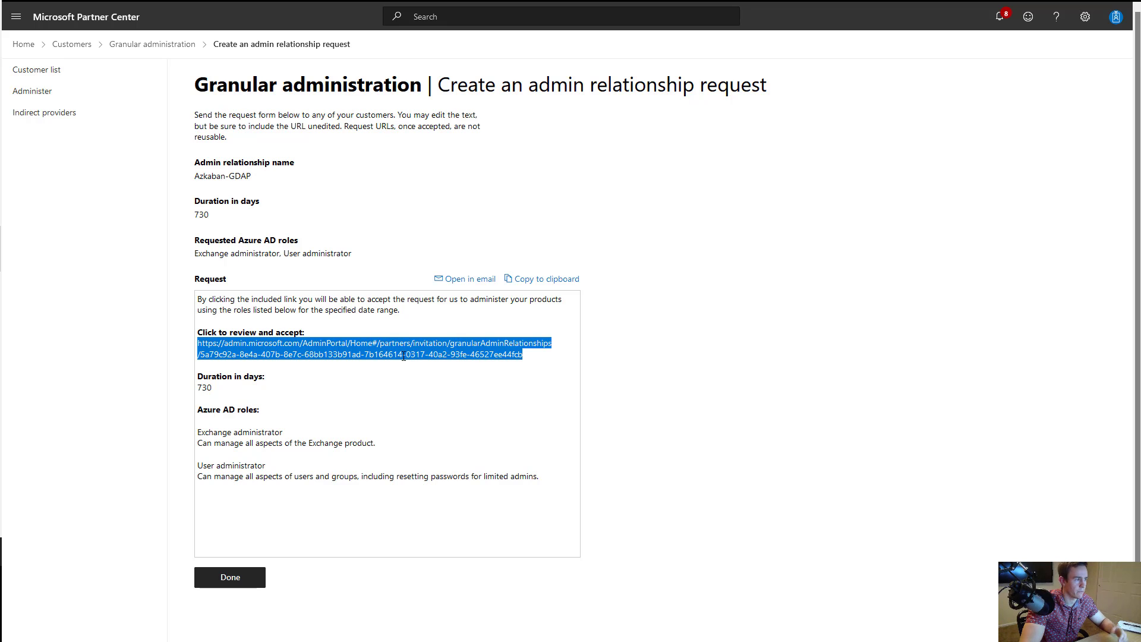
{"action": "triple_click", "coordinate": [260, 176]}
{"action": "left_click", "coordinate": [260, 176]}
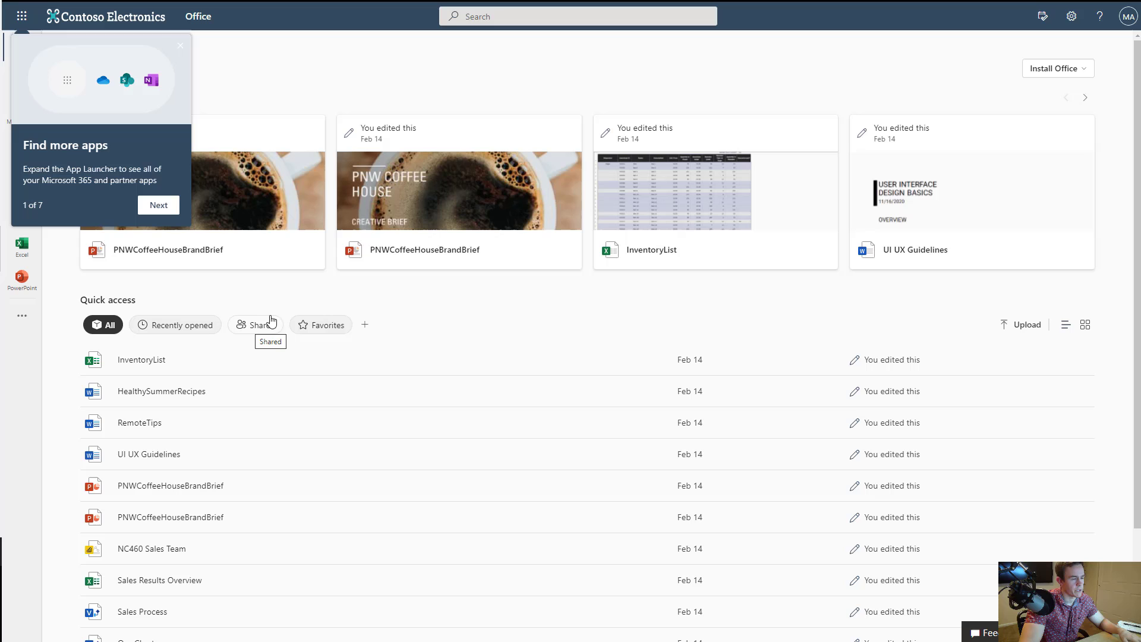
Open the copied invitation link and approve all Azkaban-GDAP roles for JavaLabs
{"action": "mouse_move", "coordinate": [313, 6]}
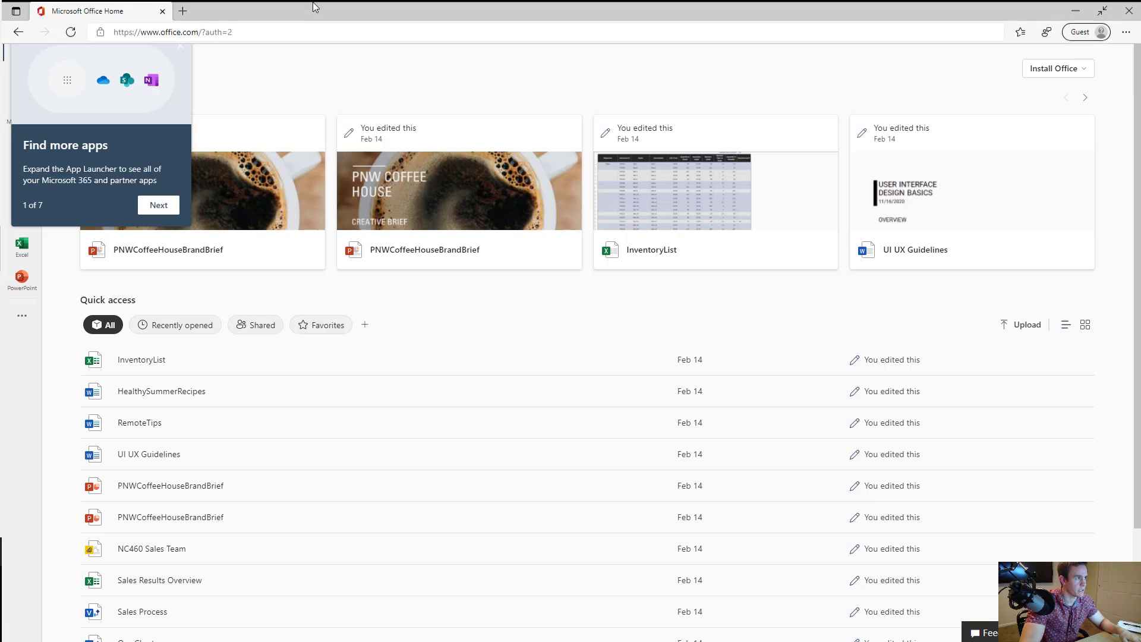
{"action": "left_click", "coordinate": [320, 30]}
{"action": "key", "text": "ctrl+v"}
{"action": "key", "text": "Return"}
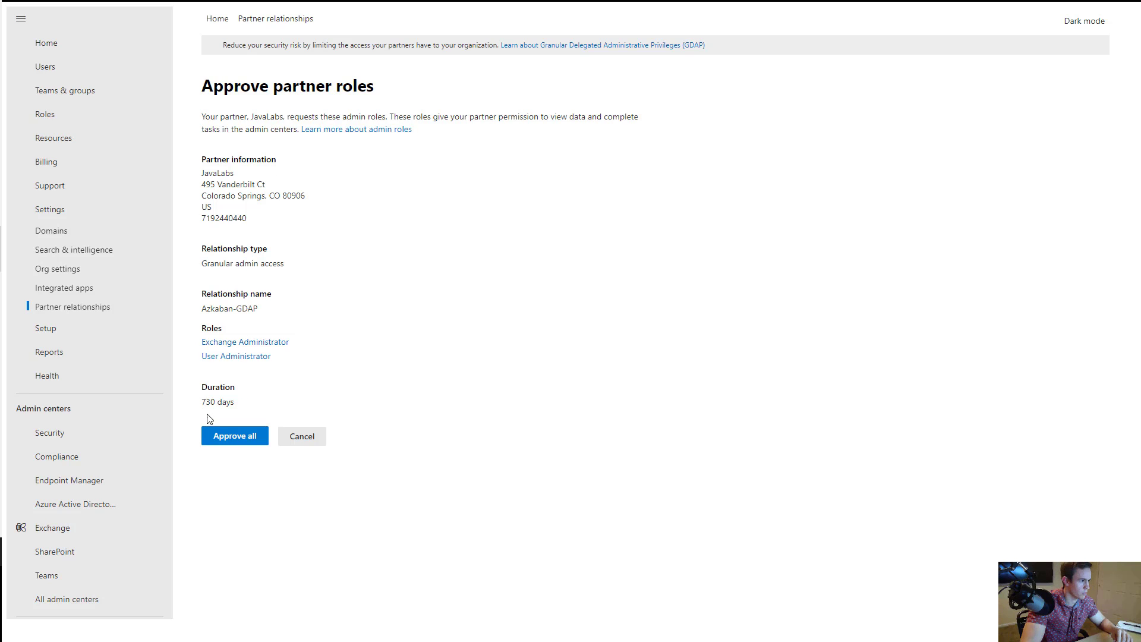
{"action": "left_click", "coordinate": [235, 442]}
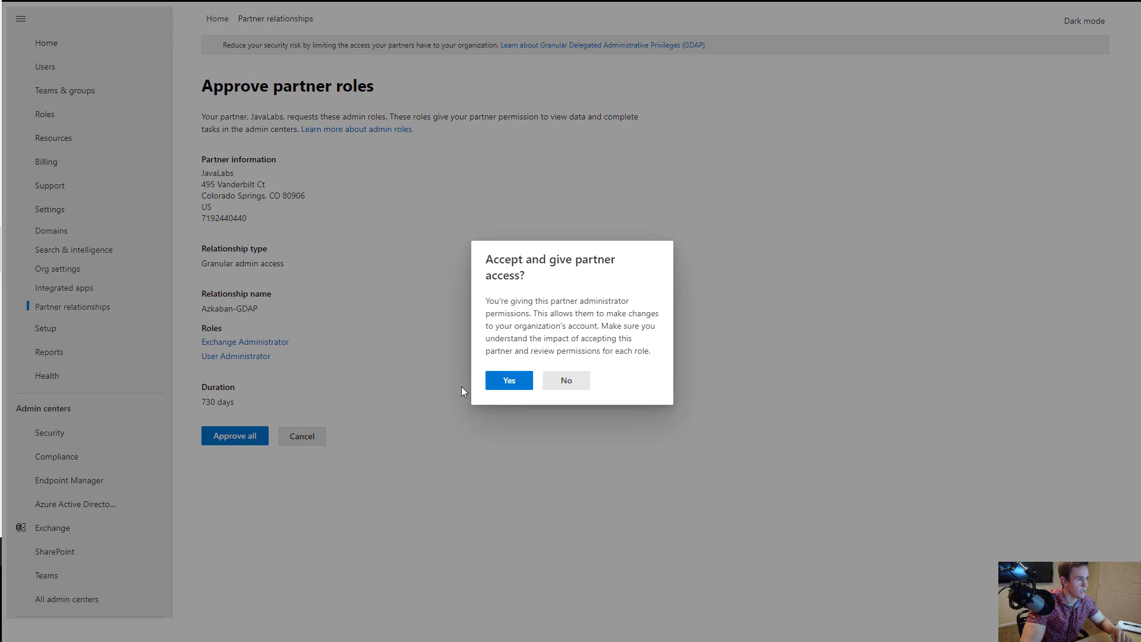
{"action": "left_click", "coordinate": [507, 380]}
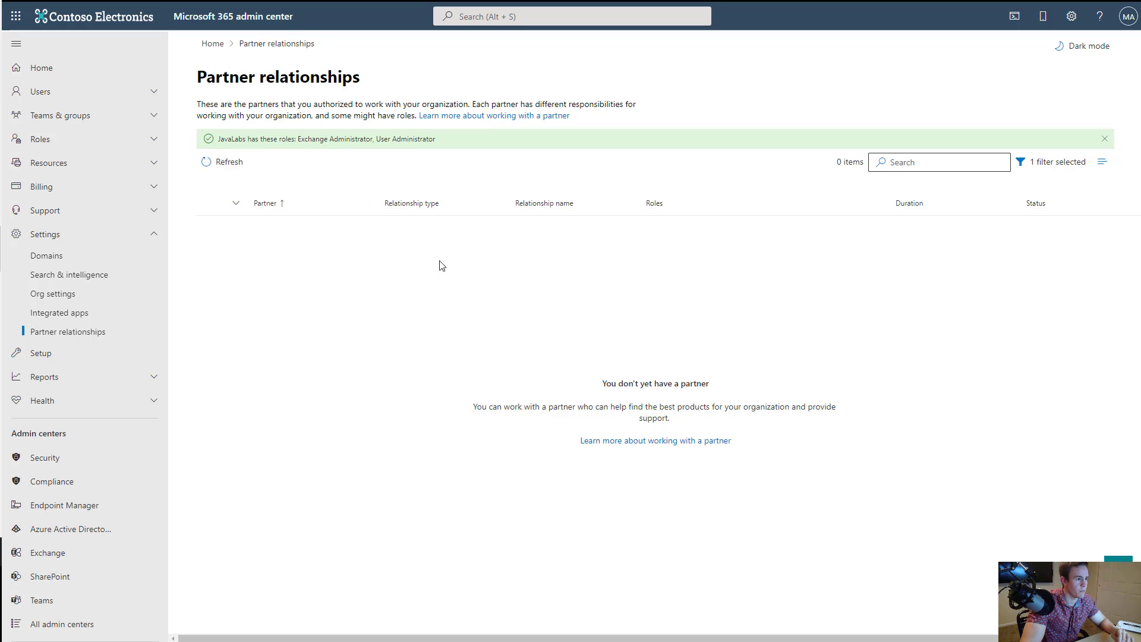
Refresh the Partner relationships list in Microsoft 365 admin center
{"action": "left_click", "coordinate": [223, 162]}
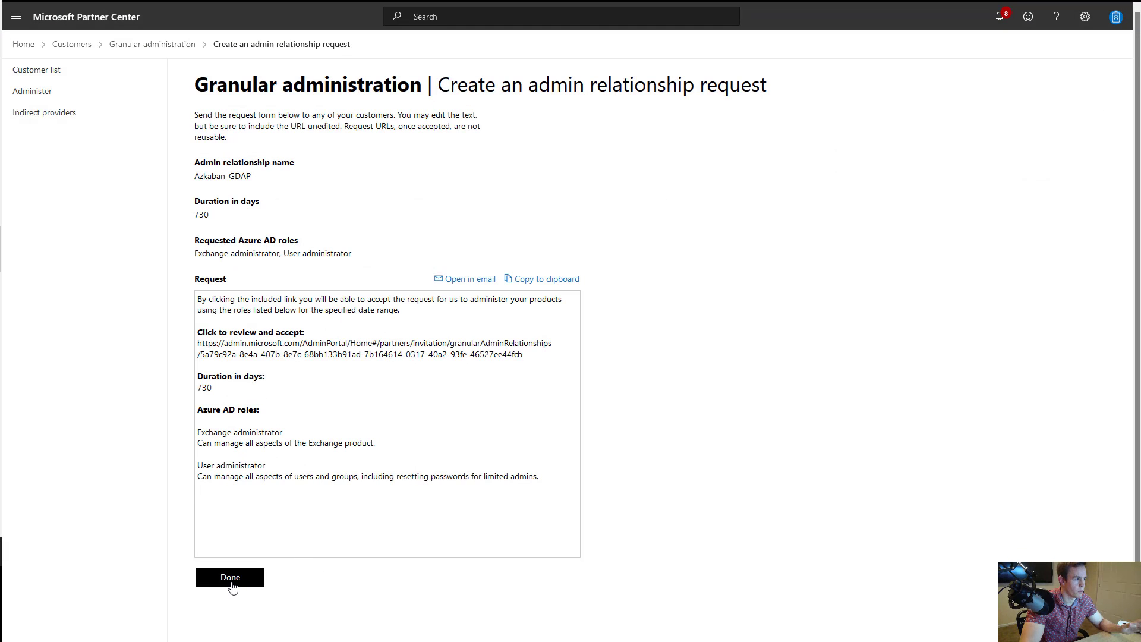
Close the finished request and open the Azkaban Incorporated customer page
{"action": "left_click", "coordinate": [230, 578]}
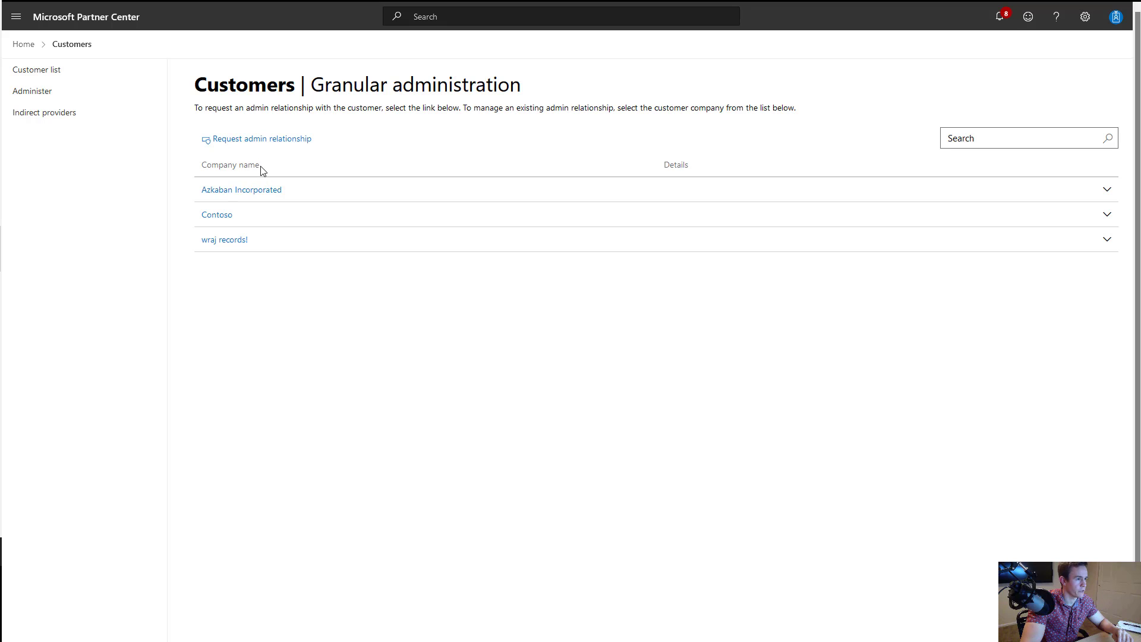
{"action": "left_click", "coordinate": [1108, 189]}
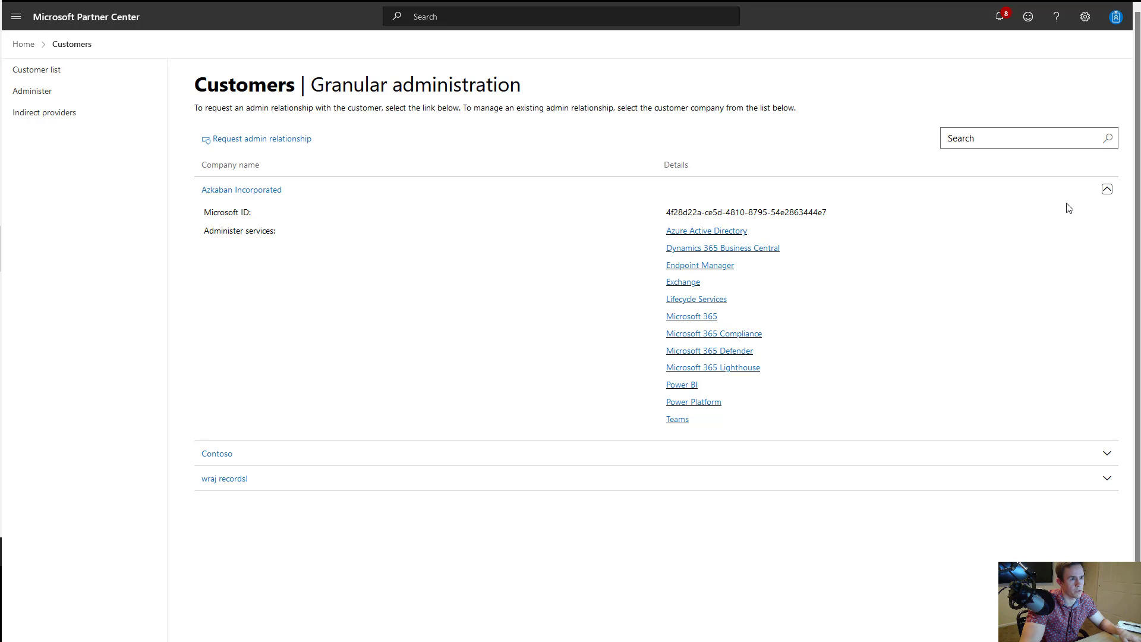
{"action": "left_click", "coordinate": [1107, 191]}
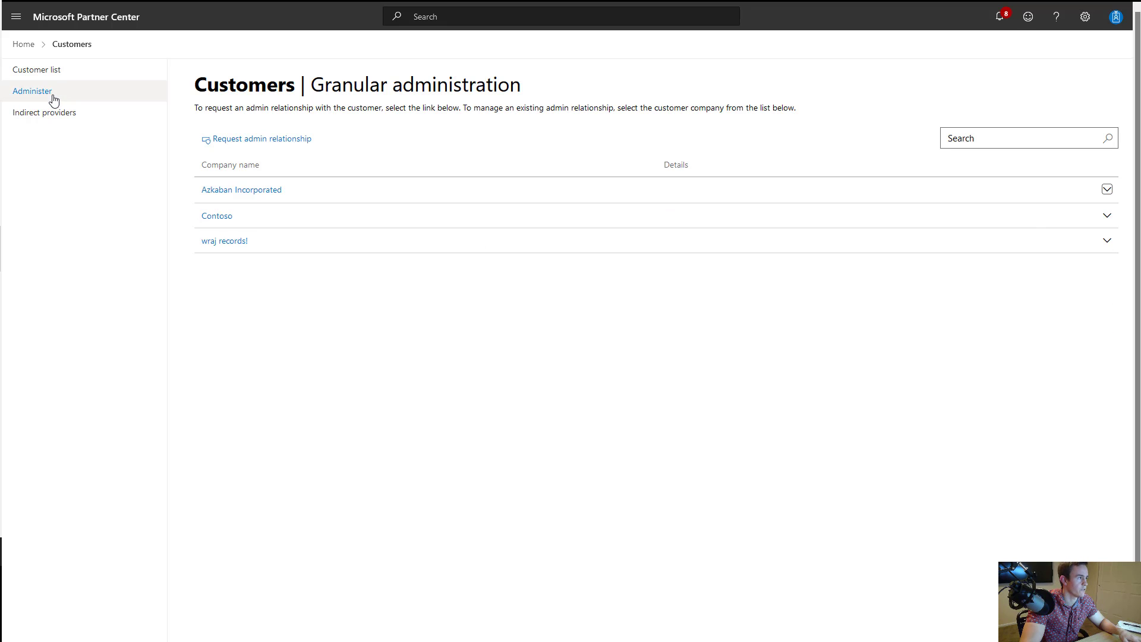
{"action": "left_click", "coordinate": [219, 196]}
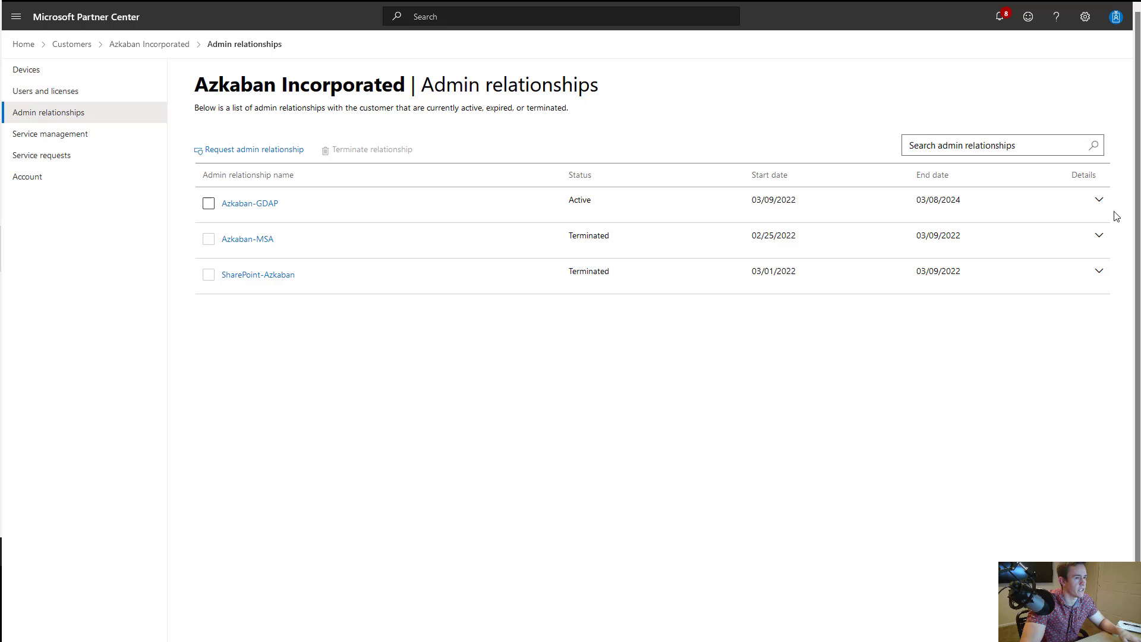
Check the roles granted in Azkaban-GDAP, then open its relationship details page
{"action": "left_click", "coordinate": [1099, 199]}
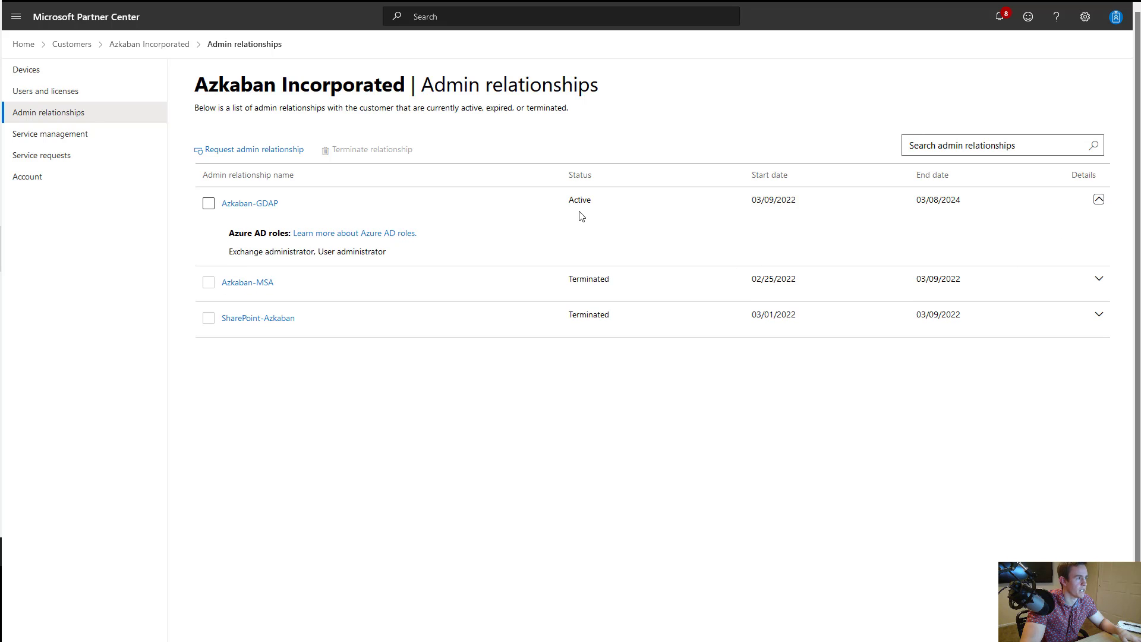
{"action": "left_click_drag", "start_coordinate": [300, 253], "coordinate": [348, 257]}
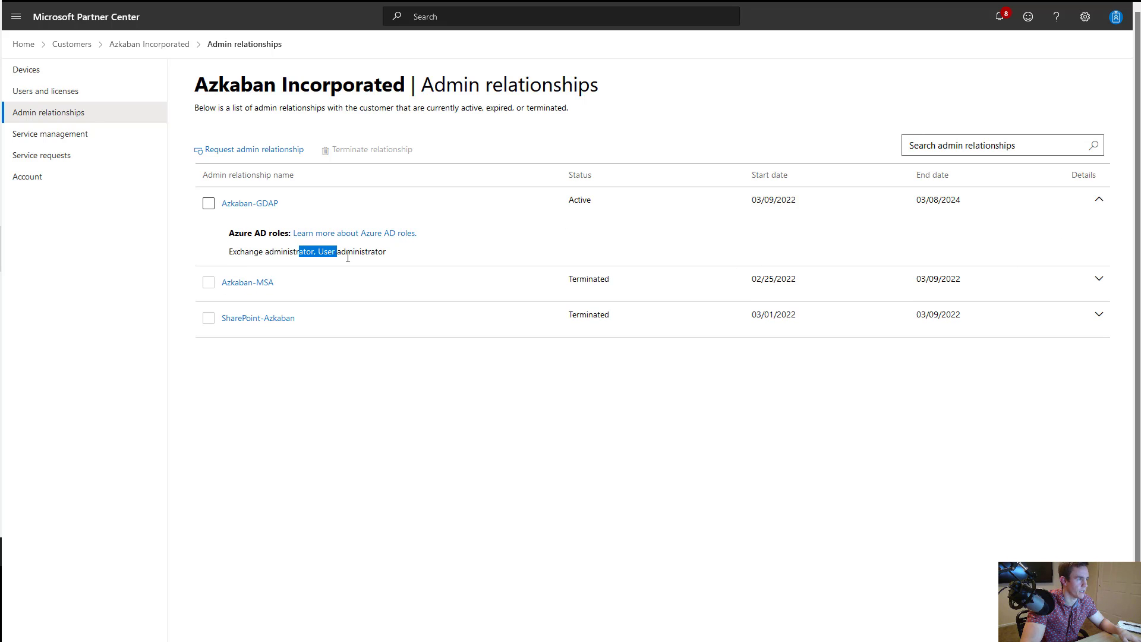
{"action": "left_click", "coordinate": [353, 254]}
{"action": "left_click", "coordinate": [233, 203]}
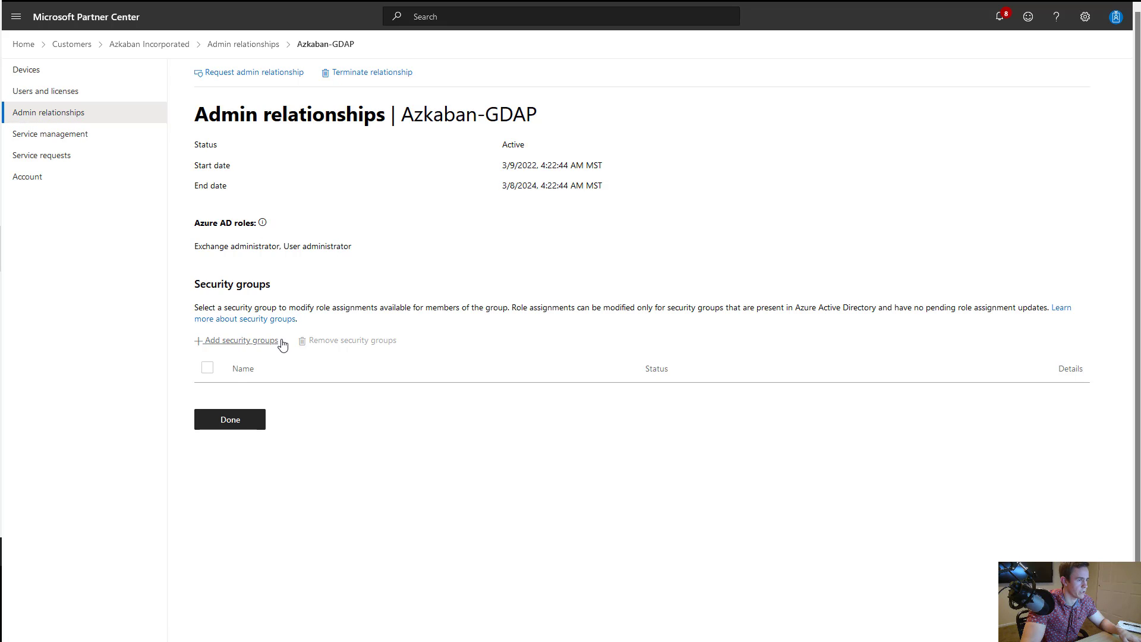
Add the AdminAgents security group and assign it only the User administrator role
{"action": "left_click", "coordinate": [251, 344]}
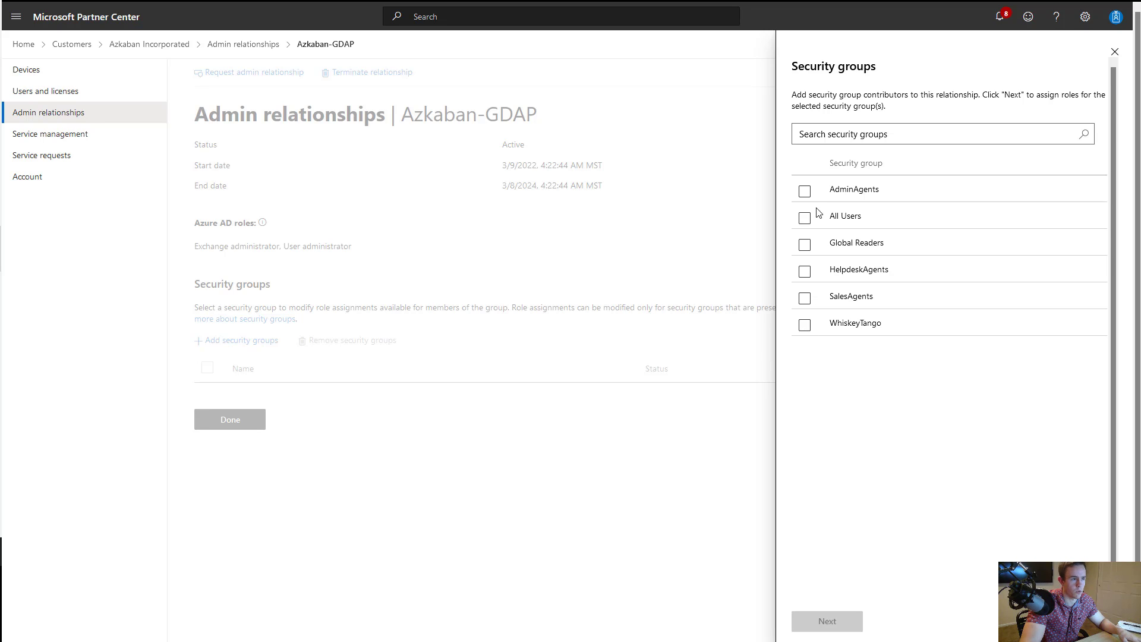
{"action": "left_click", "coordinate": [805, 192]}
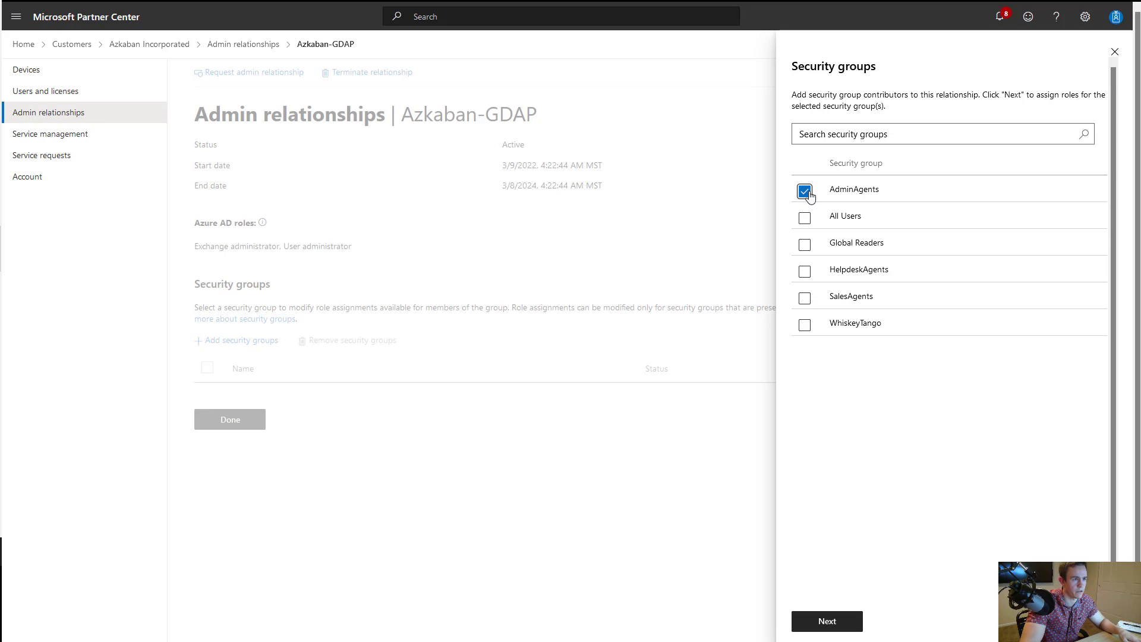
{"action": "left_click", "coordinate": [816, 619]}
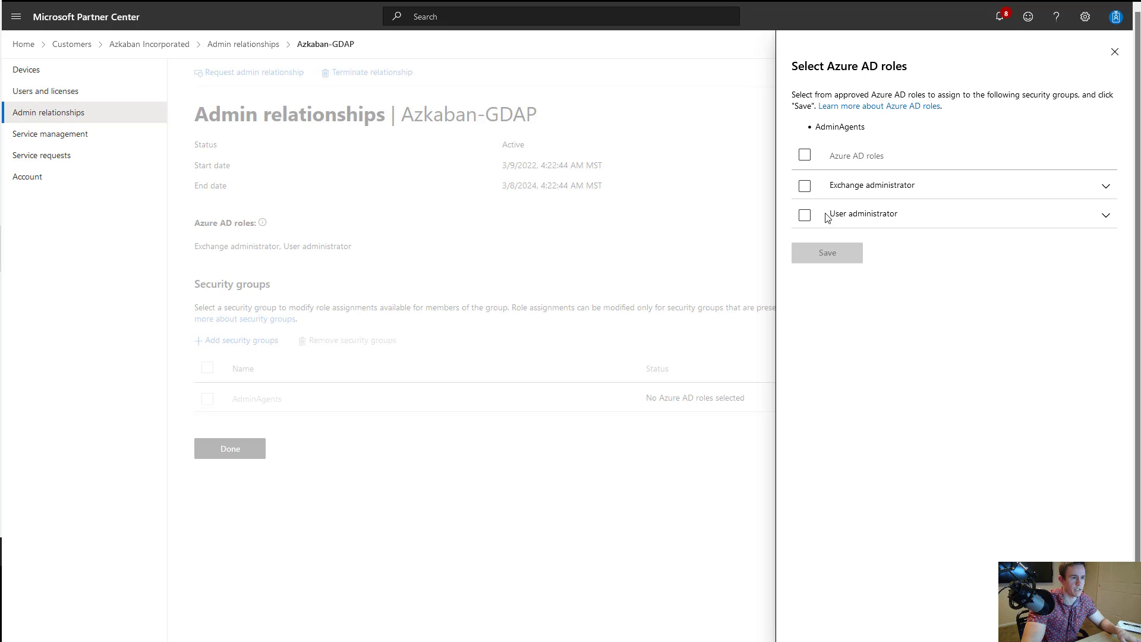
{"action": "left_click", "coordinate": [806, 156]}
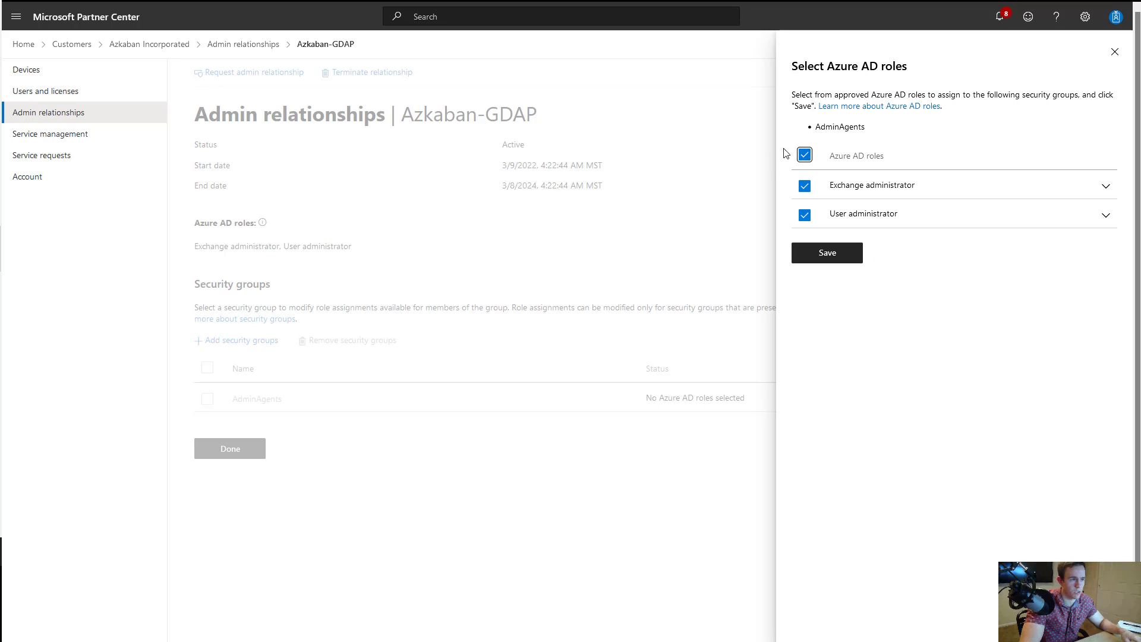
{"action": "left_click", "coordinate": [806, 157]}
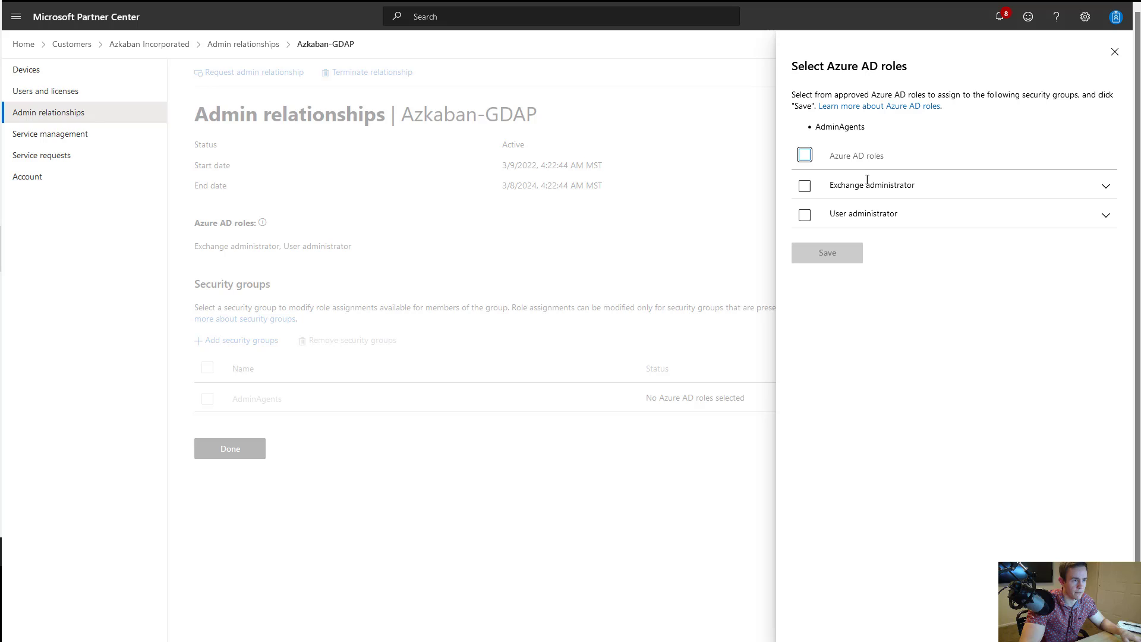
{"action": "left_click", "coordinate": [805, 186]}
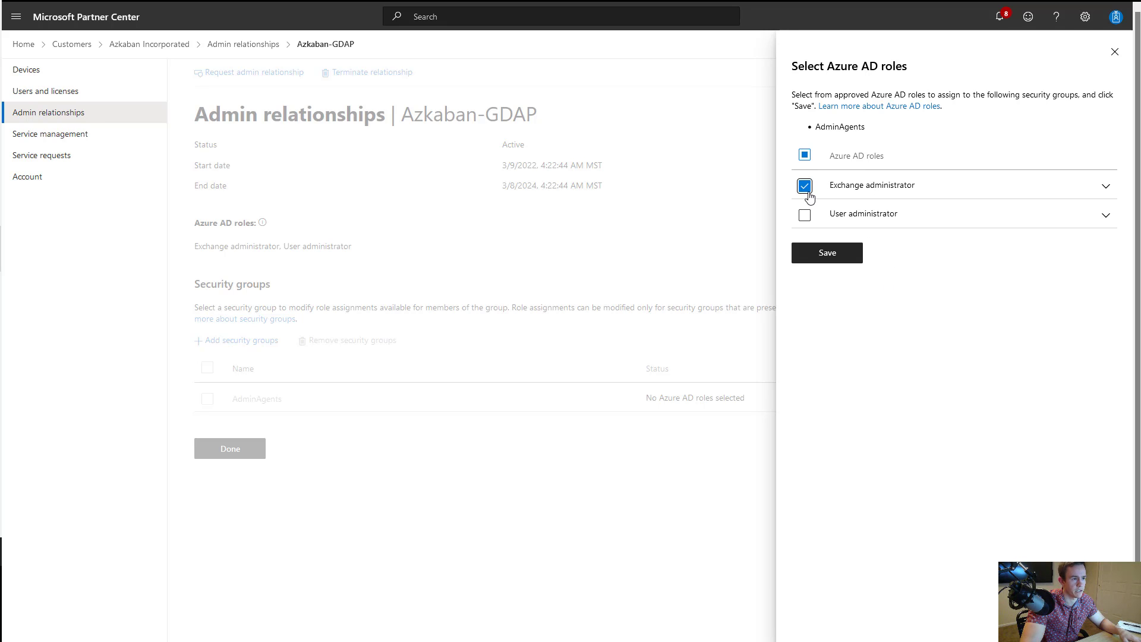
{"action": "left_click", "coordinate": [805, 187]}
{"action": "left_click", "coordinate": [805, 215]}
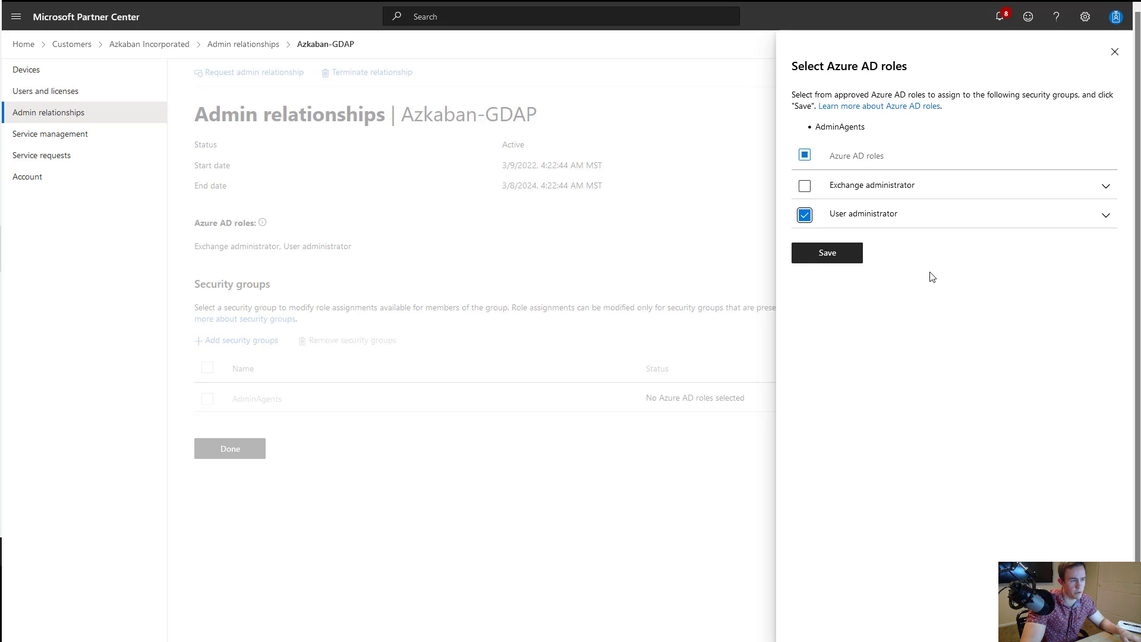
{"action": "left_click", "coordinate": [831, 256]}
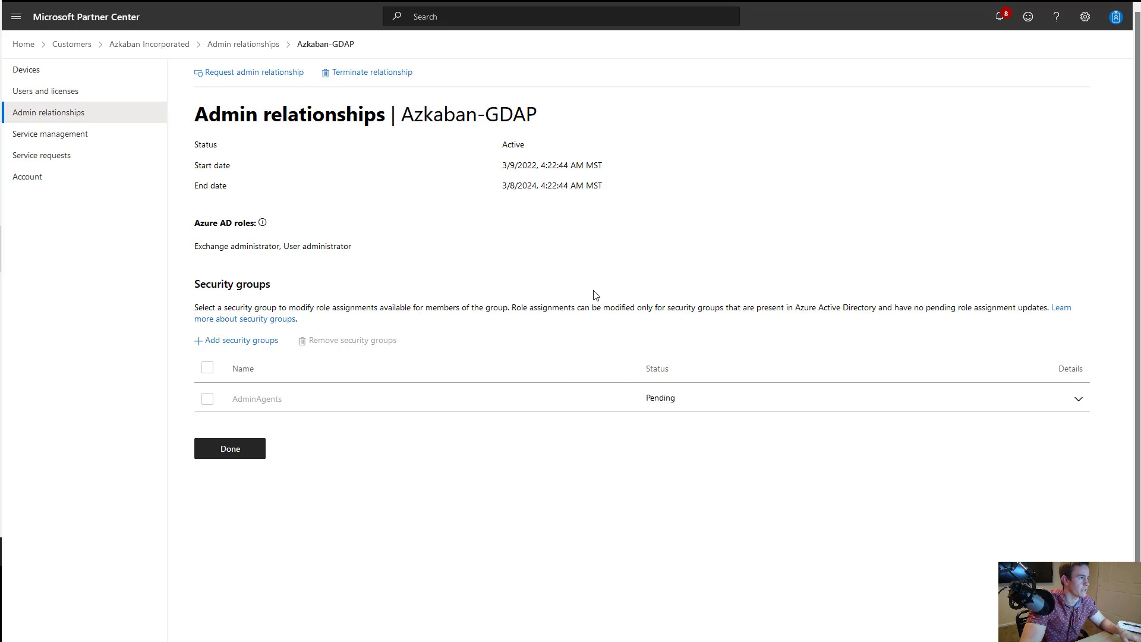
Expand and collapse the AdminAgents details to confirm its User administrator role
{"action": "left_click", "coordinate": [1078, 399]}
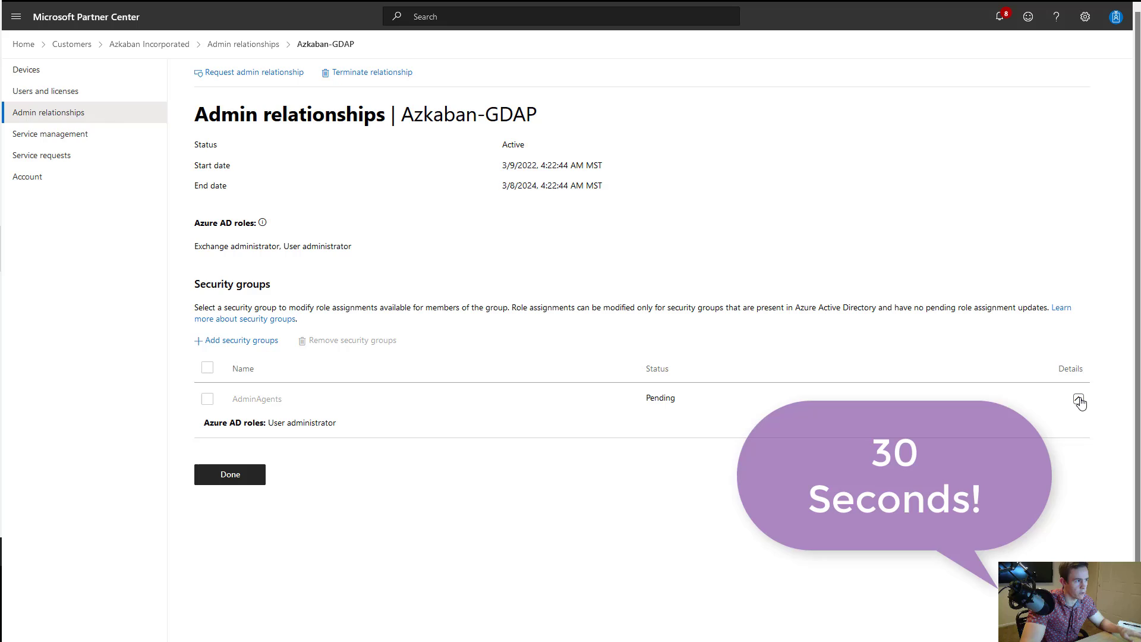
{"action": "left_click", "coordinate": [1079, 401]}
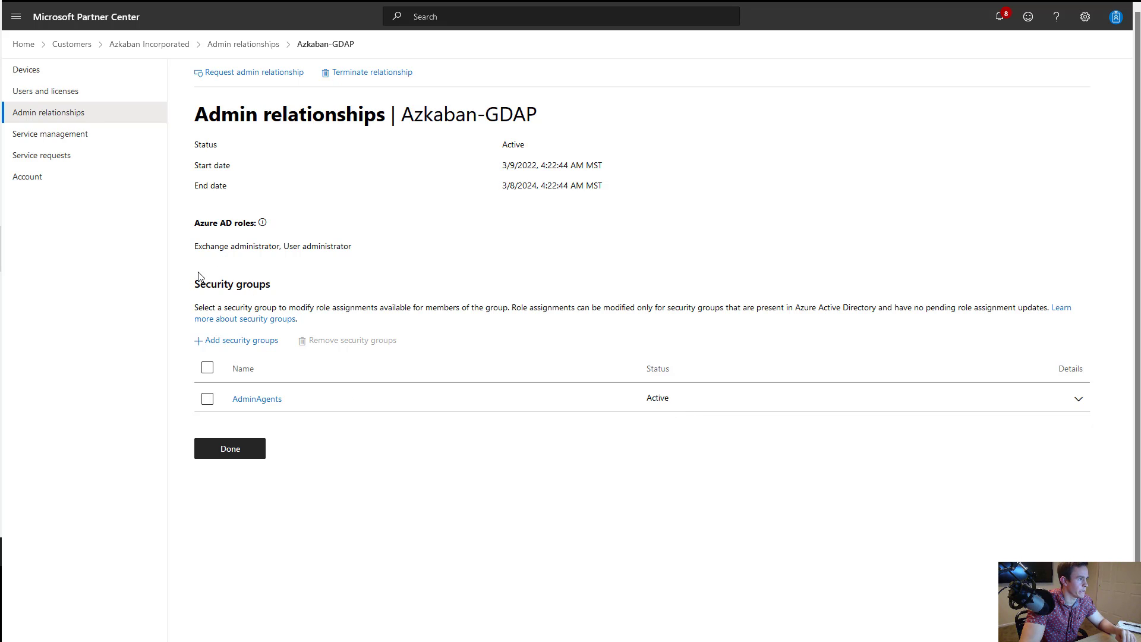
From Azkaban Incorporated's Service management, open Microsoft 365 and go to Users > Active users
{"action": "left_click", "coordinate": [90, 136]}
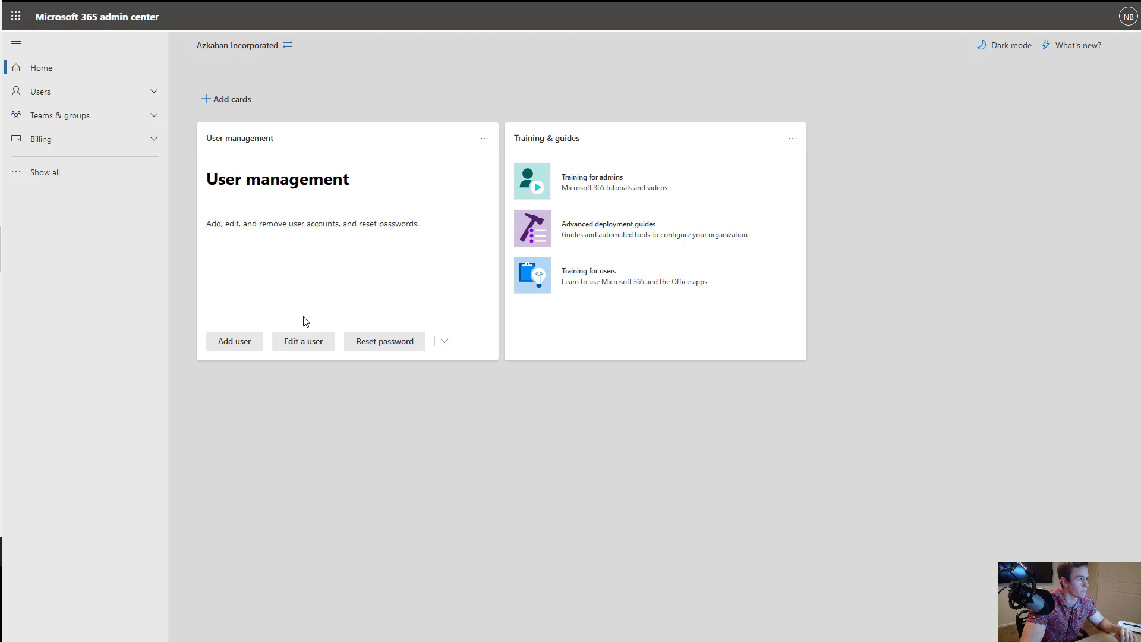
{"action": "left_click", "coordinate": [76, 172]}
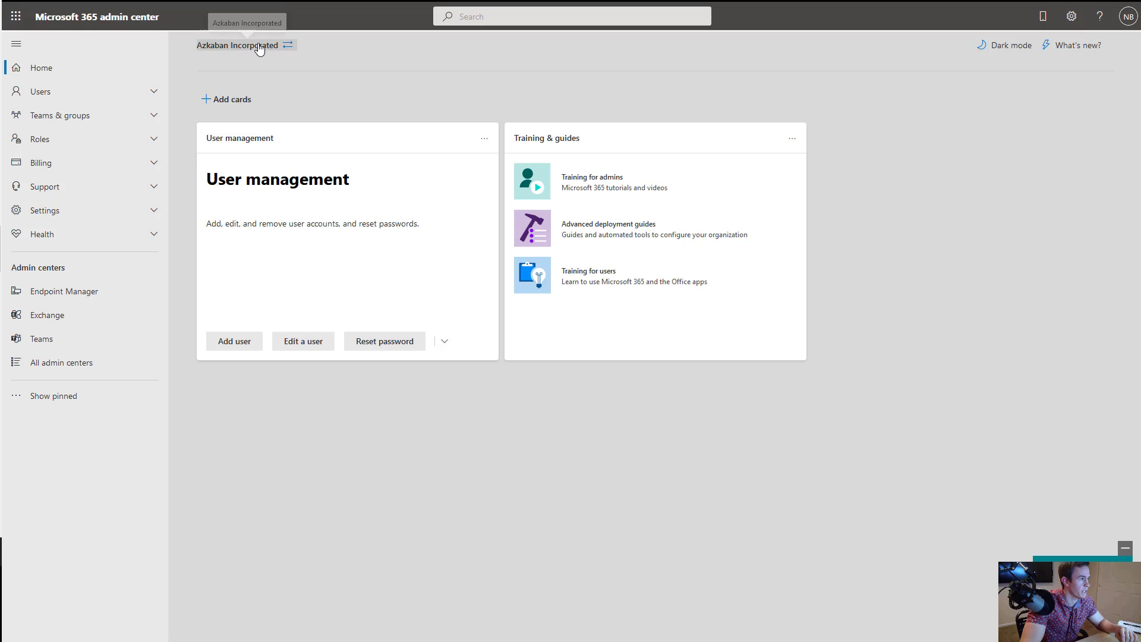
{"action": "left_click", "coordinate": [76, 93]}
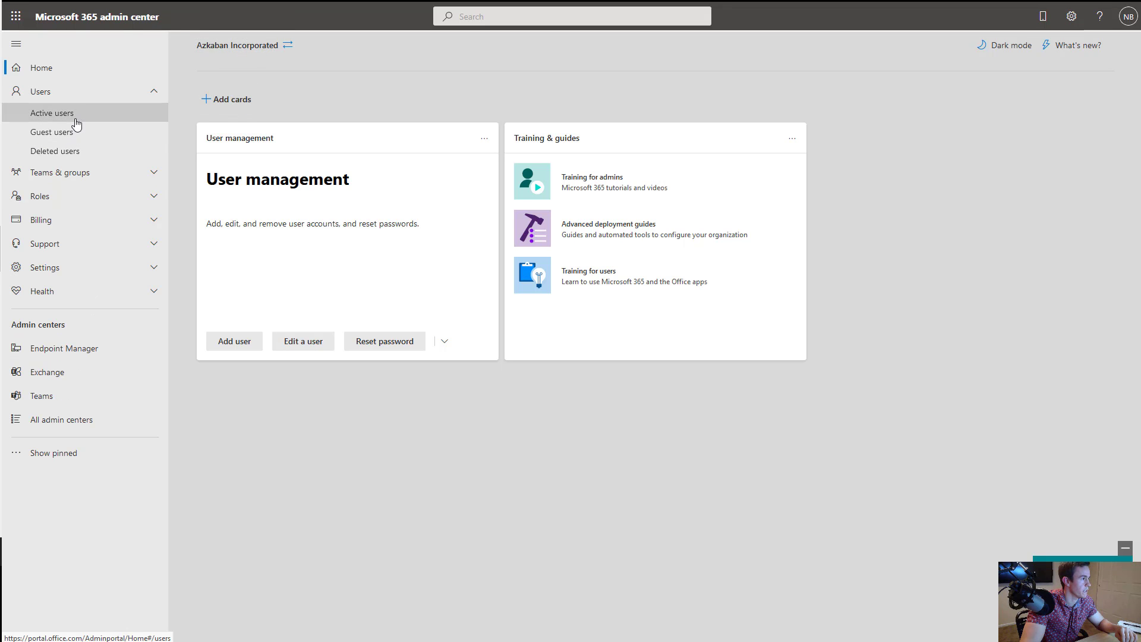
{"action": "left_click", "coordinate": [76, 115]}
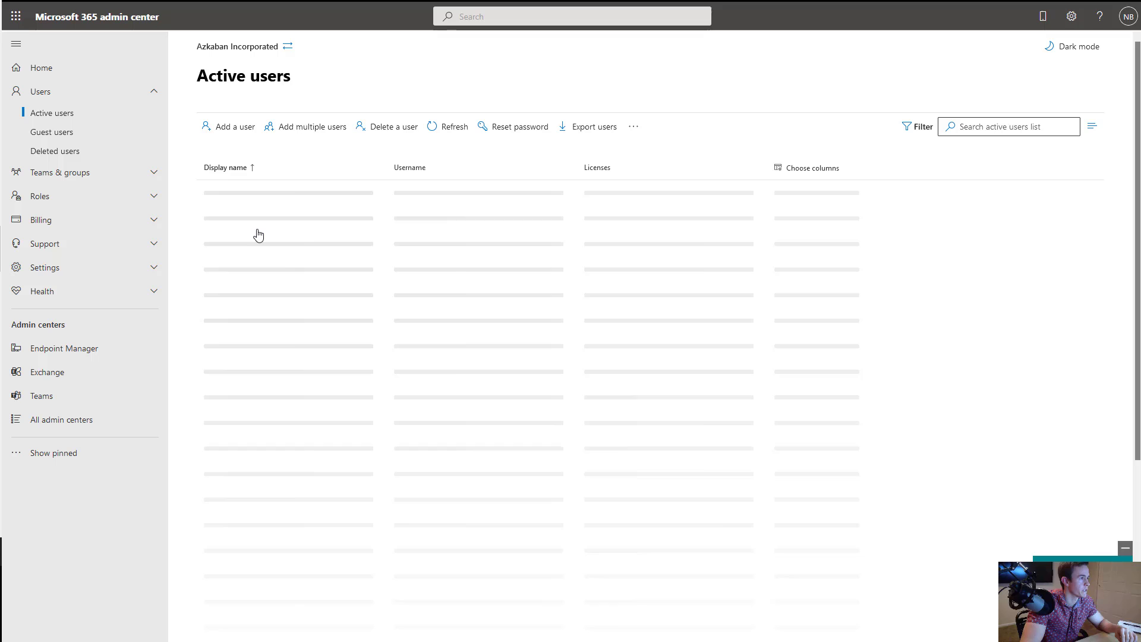
Start adding a new user, then cancel the Add a user panel
{"action": "left_click", "coordinate": [228, 121]}
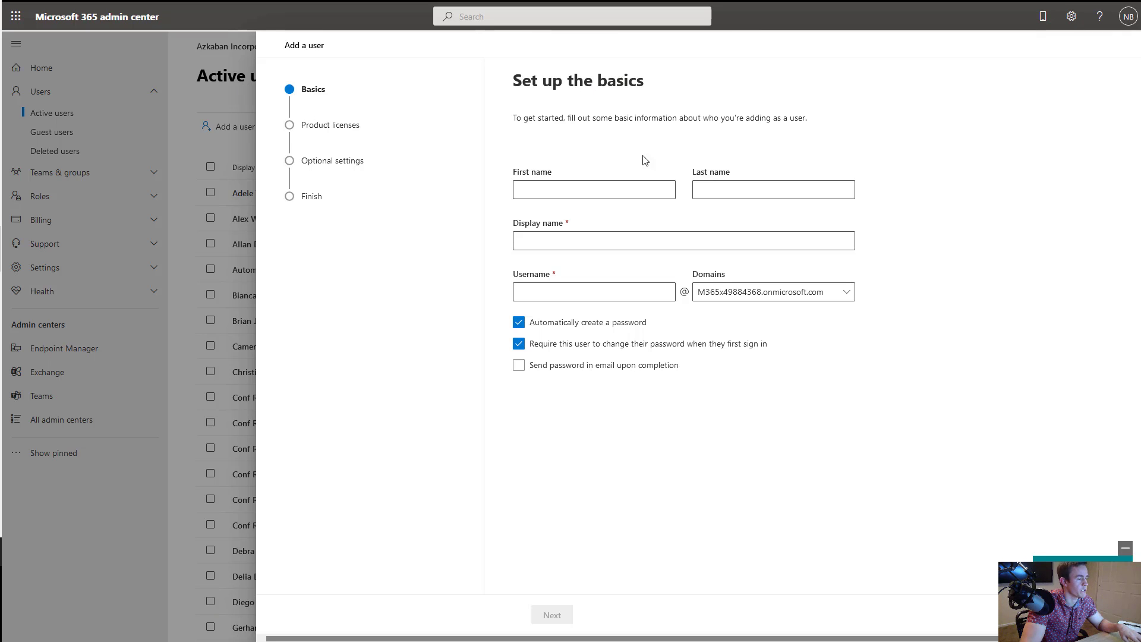
{"action": "key", "text": "Escape"}
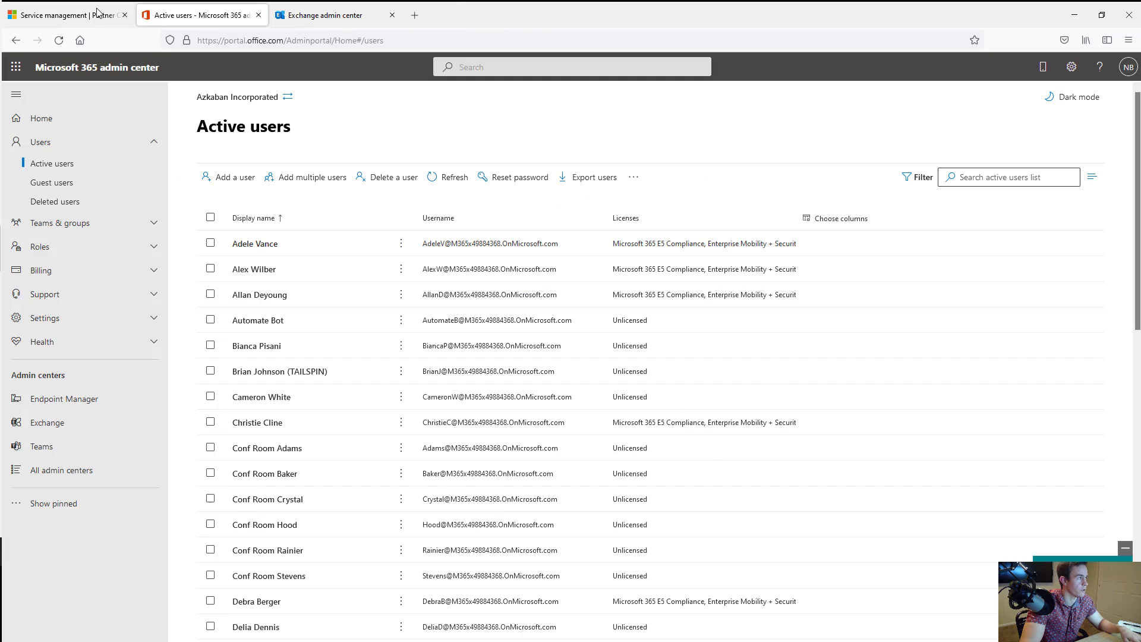
Switch back to the Service management | Partner Center browser tab
{"action": "left_click", "coordinate": [100, 13]}
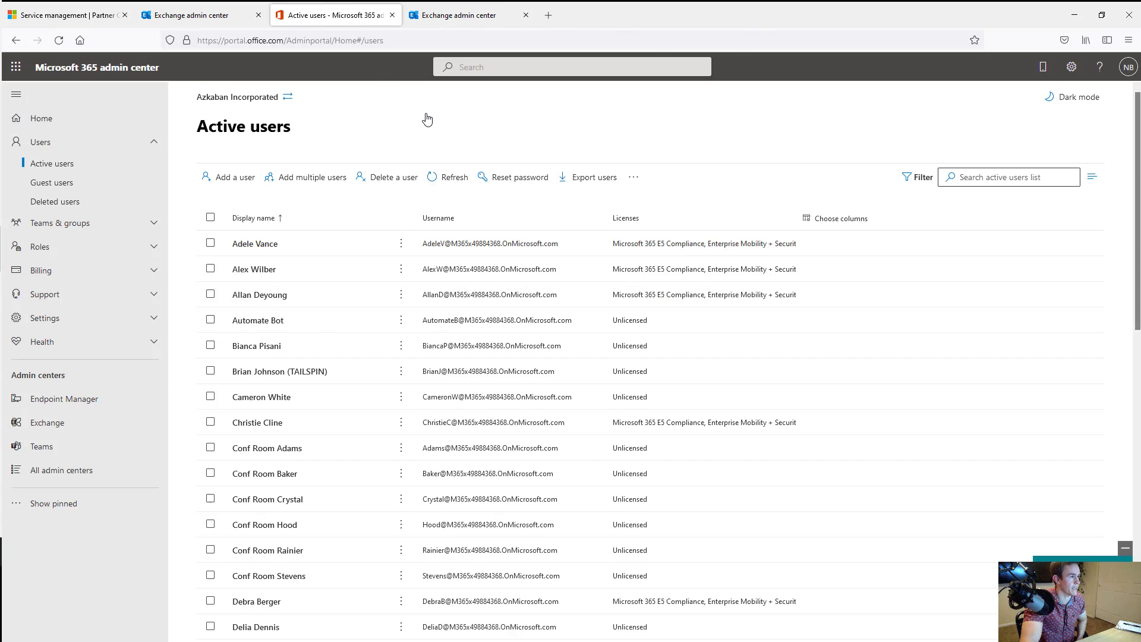
{"action": "left_click", "coordinate": [133, 7]}
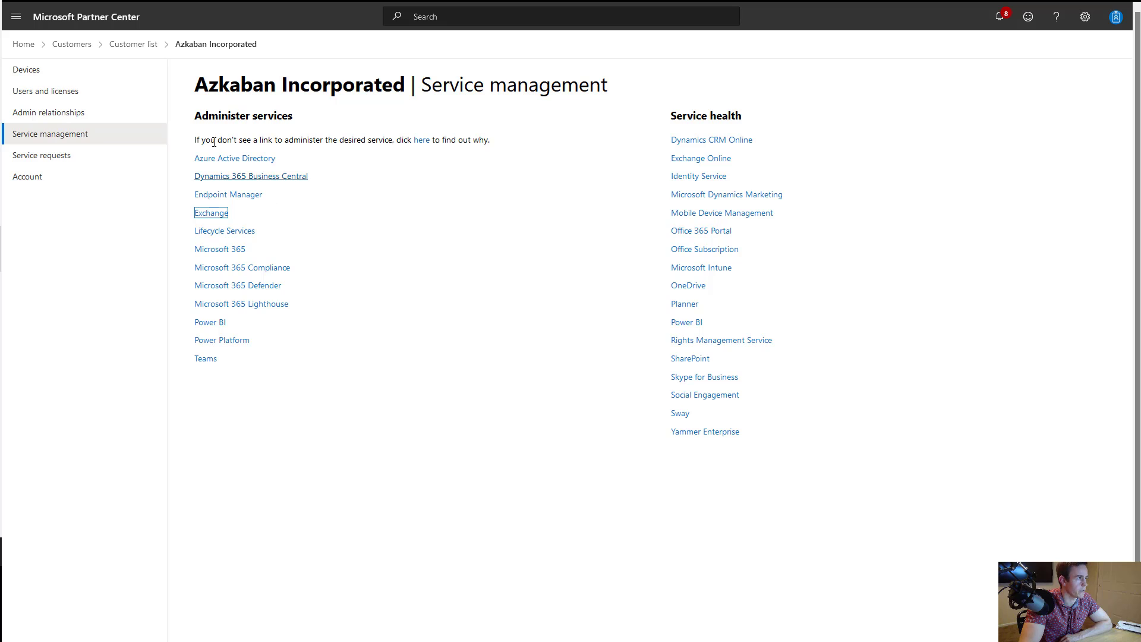
Go from the Customer list to Administer granular administration, dismissing the problem banner
{"action": "left_click", "coordinate": [148, 50]}
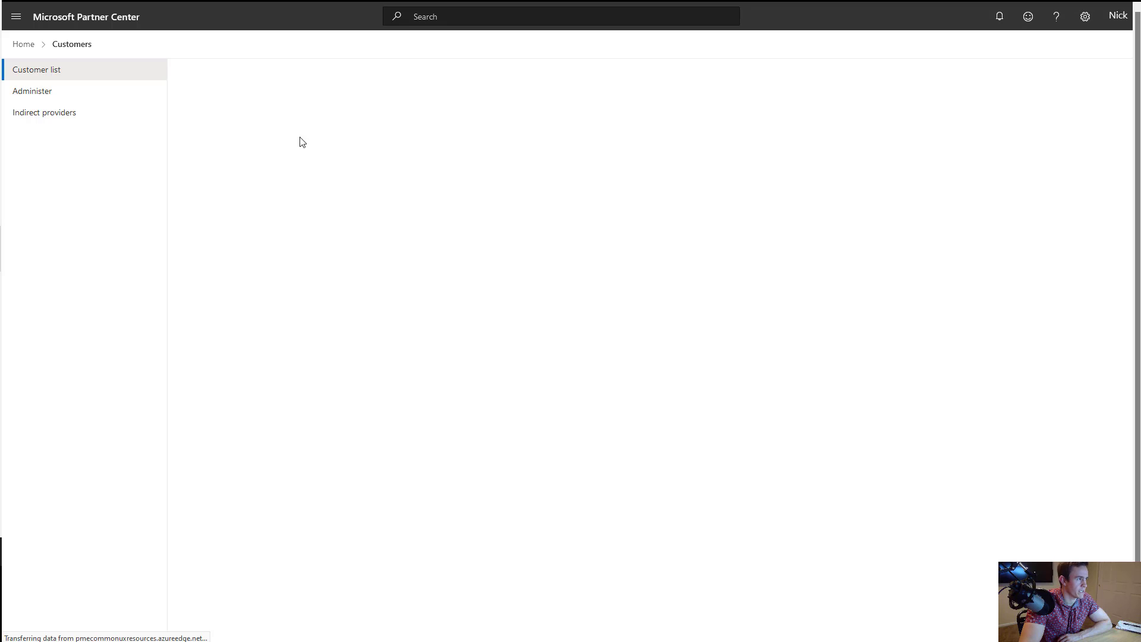
{"action": "left_click", "coordinate": [96, 96]}
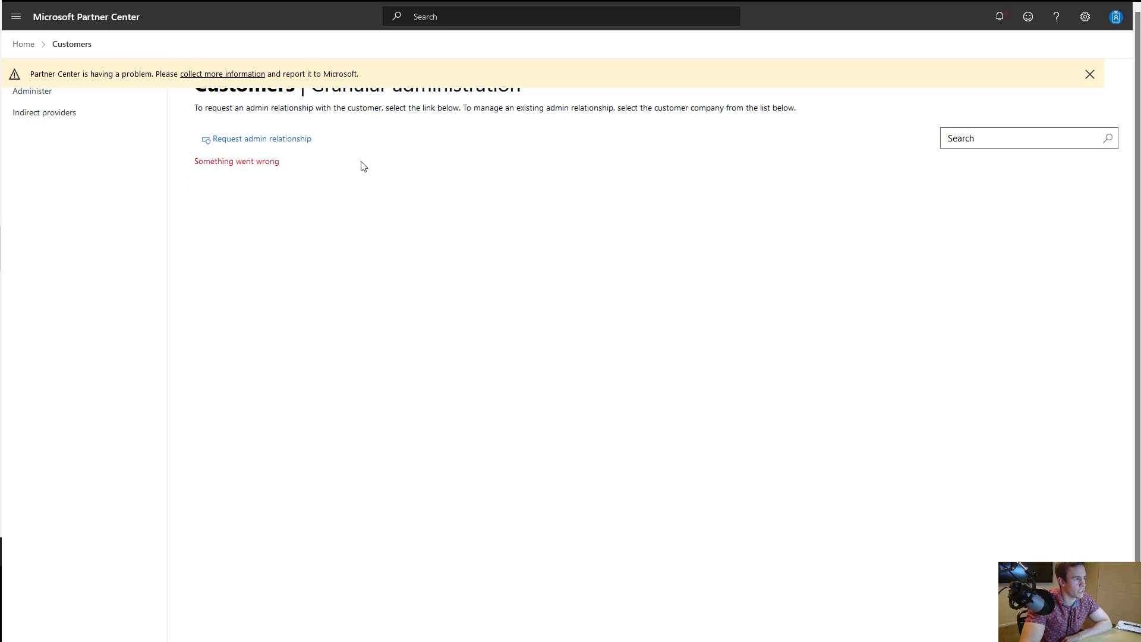
{"action": "left_click", "coordinate": [1088, 75]}
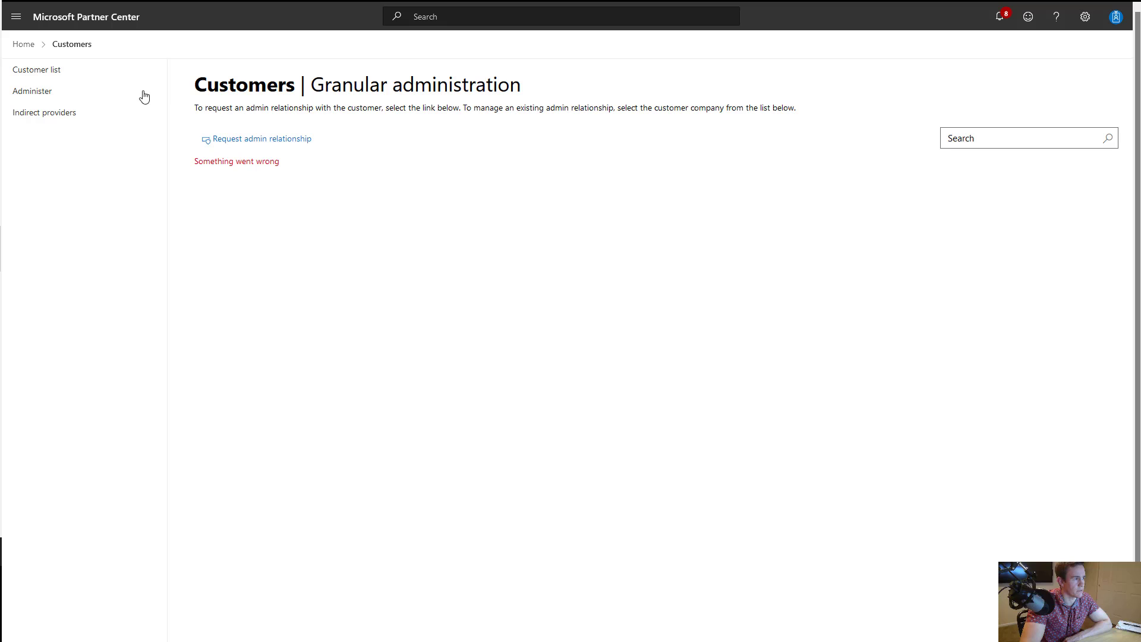
{"action": "left_click", "coordinate": [113, 95]}
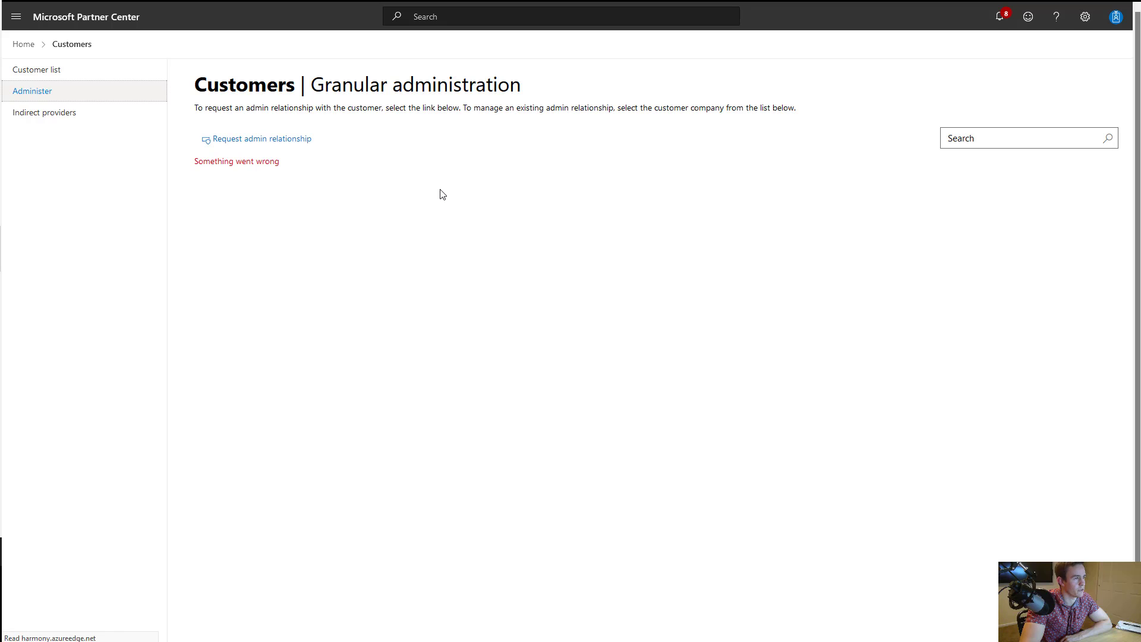
Reload the Administer page with F5 to retry loading the customer list
{"action": "key", "text": "F5"}
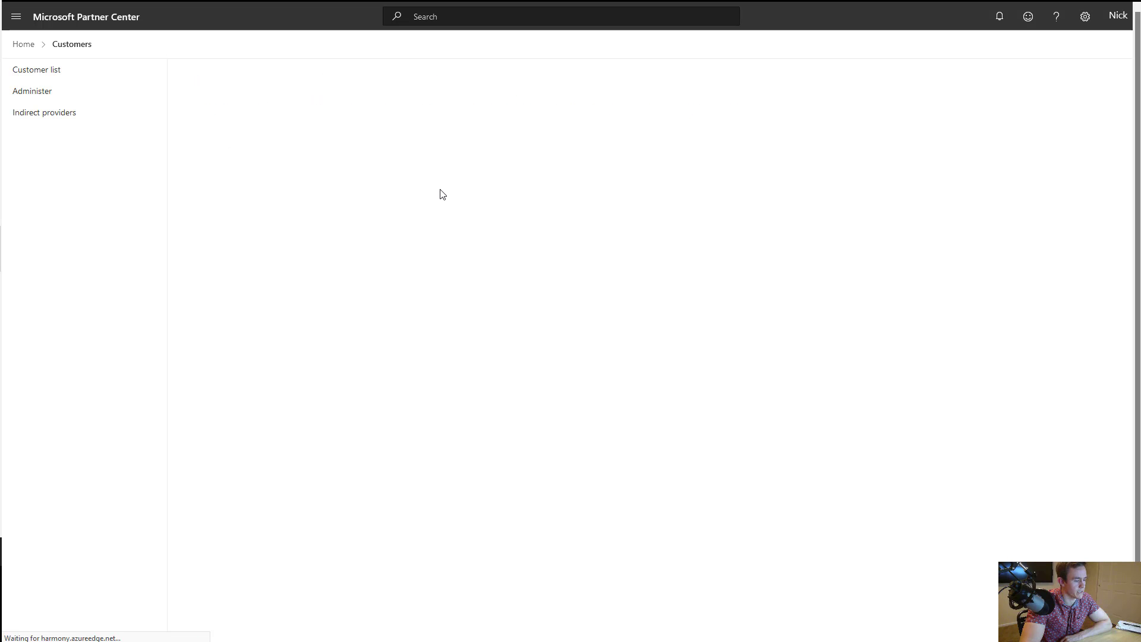